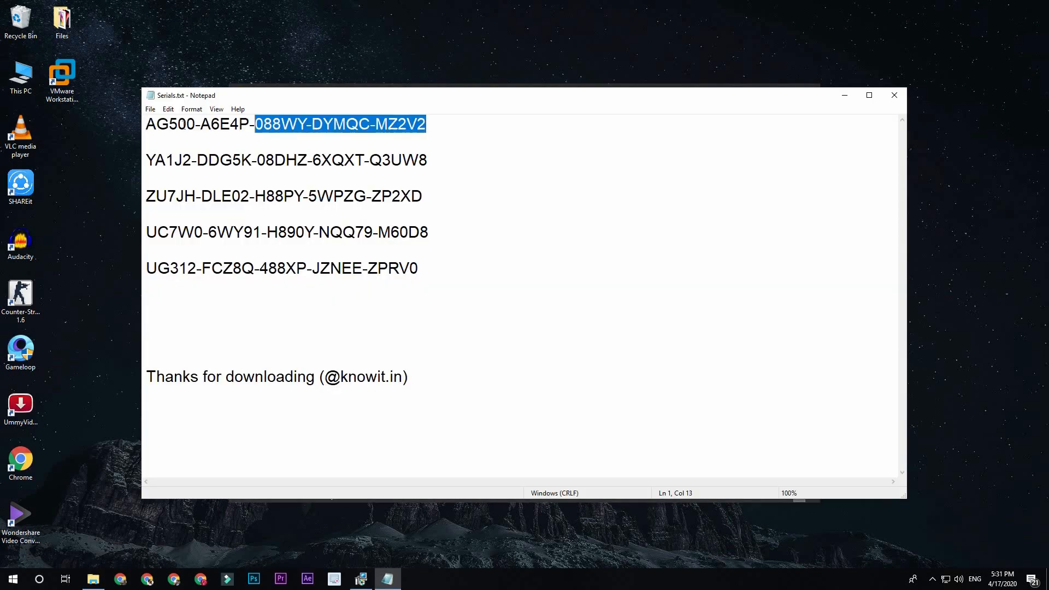
Paste the license key copied from Serials.txt into the VMware Workstation Pro setup, then skip the license page and finish the wizard.
drag(255, 125, 147, 124)
key(ctrl+c)
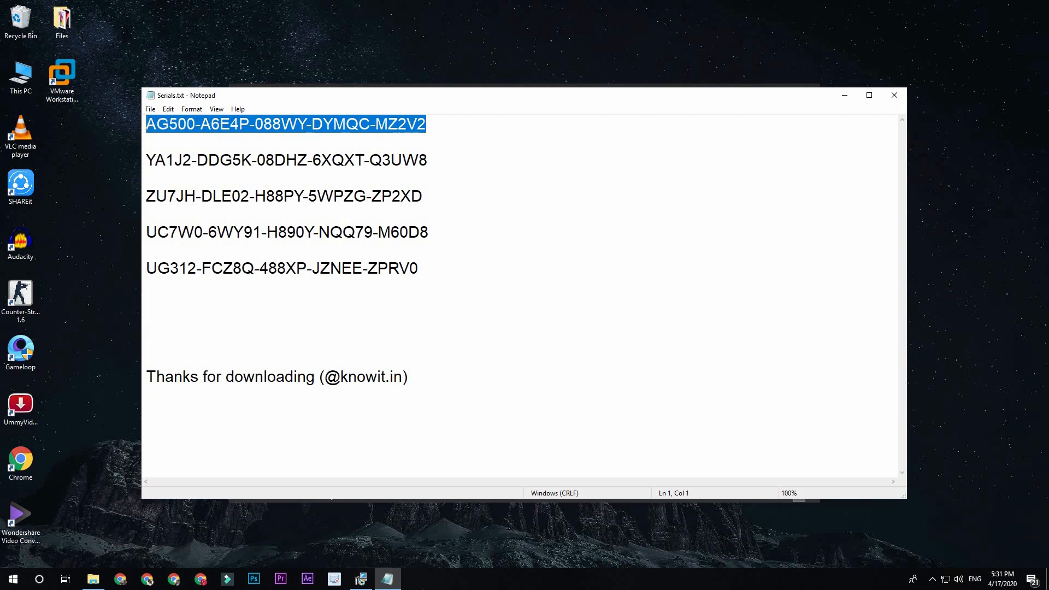
click(361, 578)
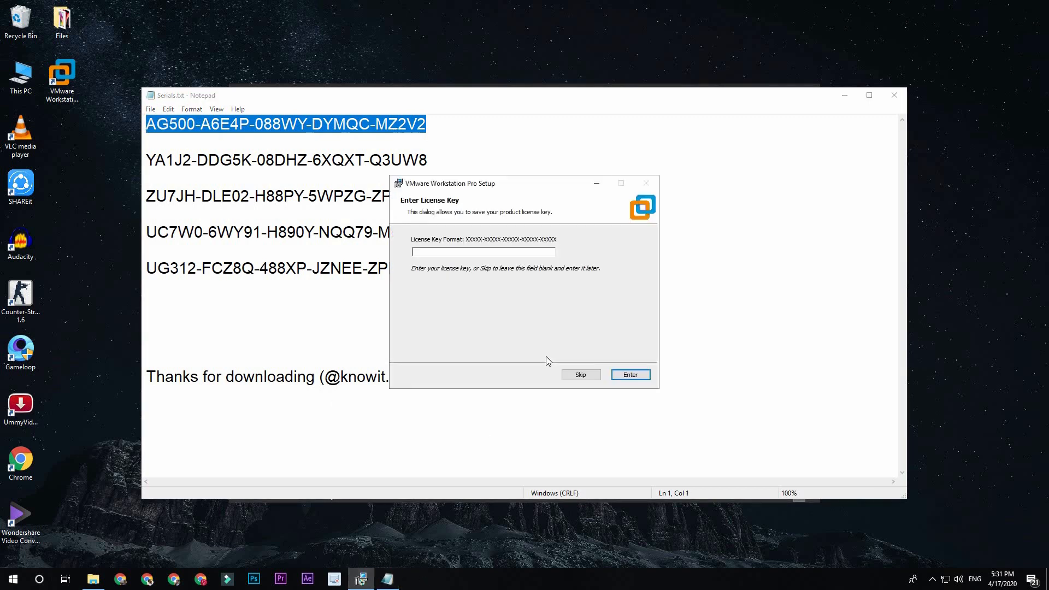
click(435, 252)
key(ctrl+v)
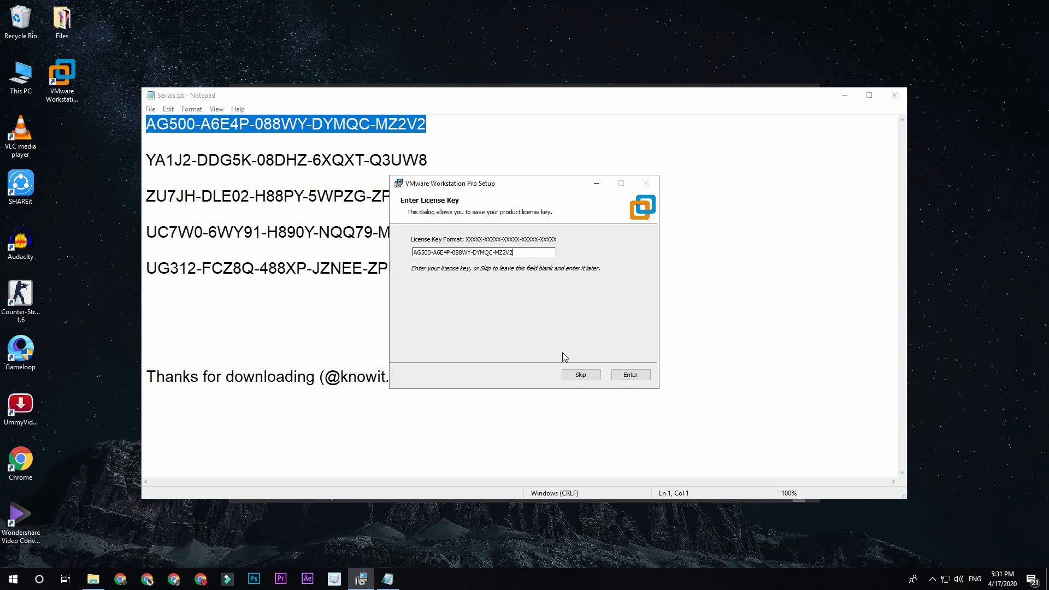
click(580, 376)
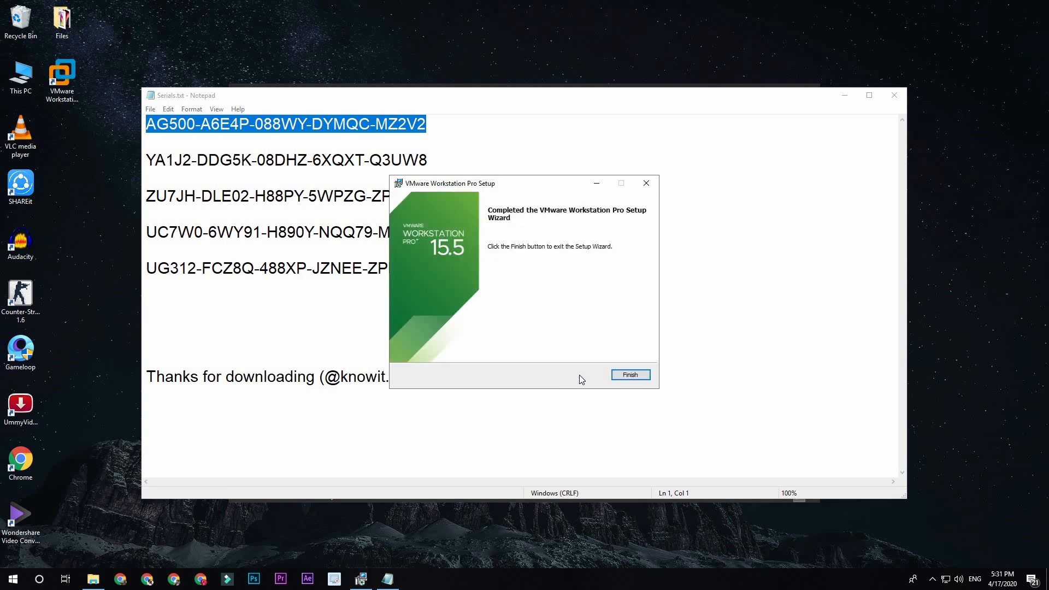
click(630, 374)
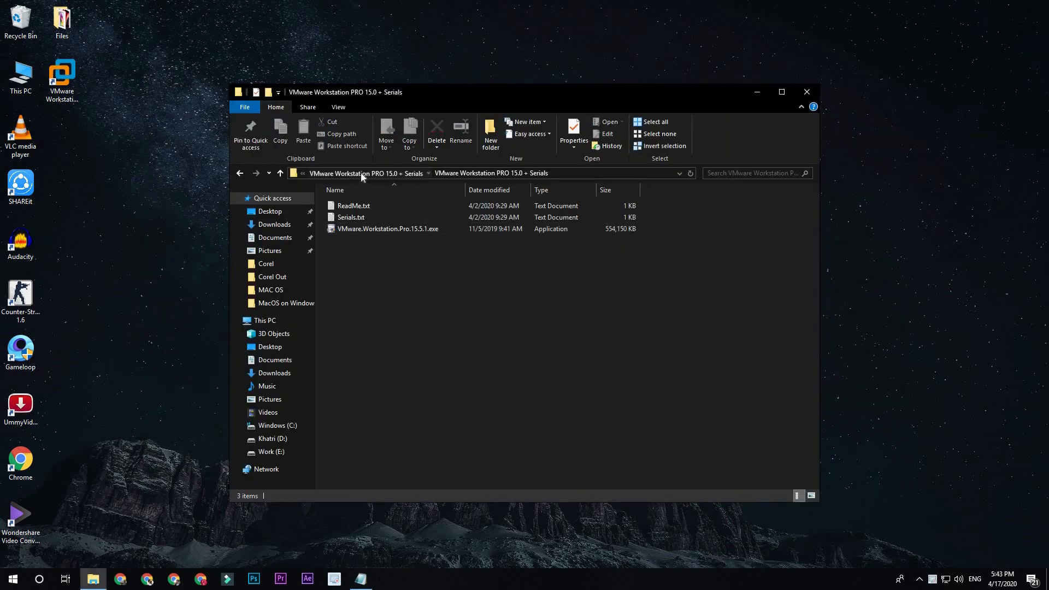
Run win-install.cmd as administrator from the innermost Unlocker For VMware by Knowit folder.
click(361, 172)
double_click(415, 221)
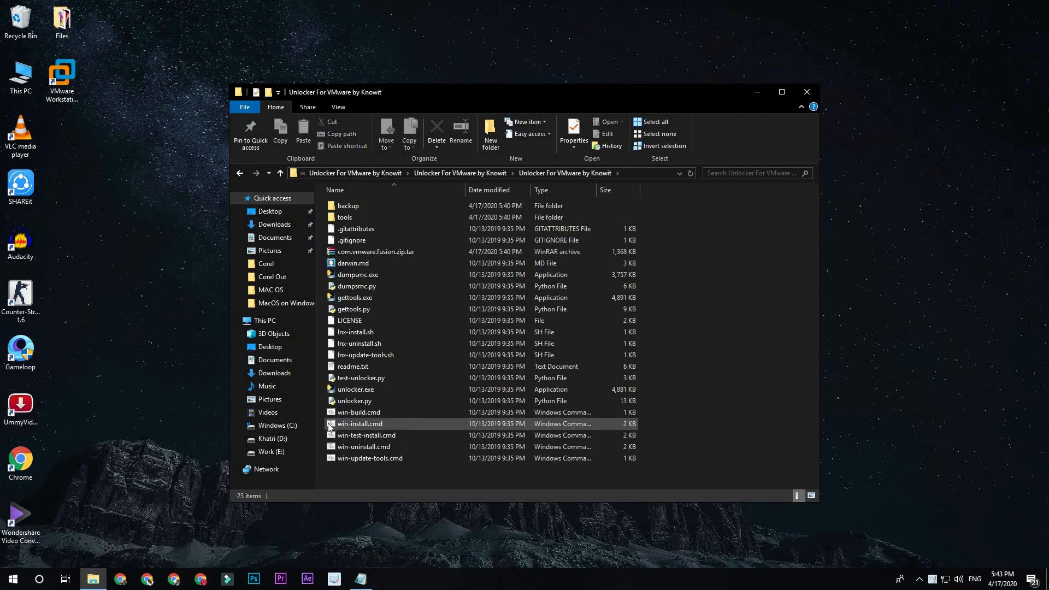
click(360, 424)
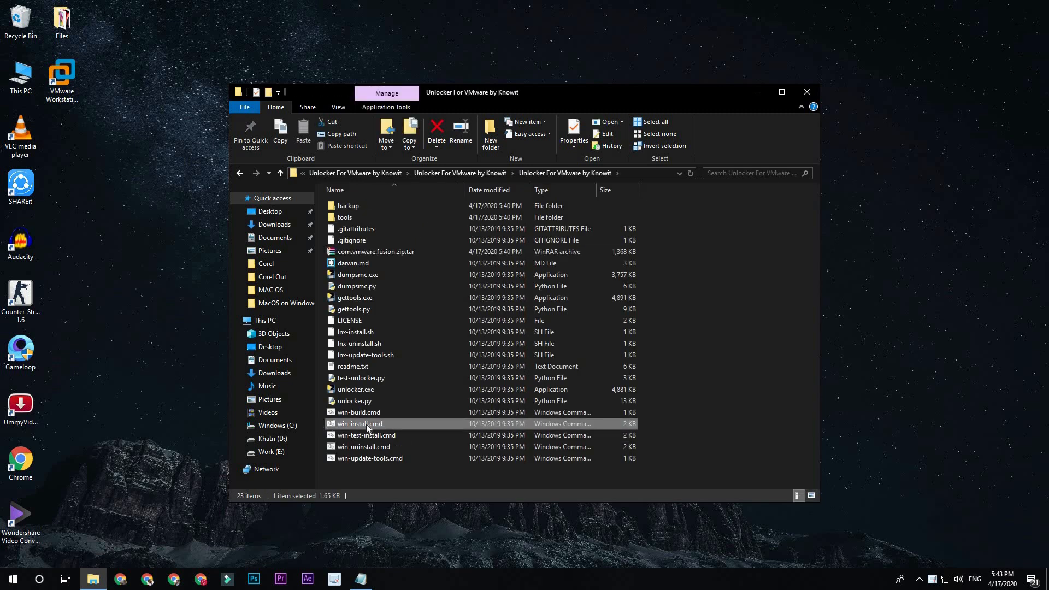
right_click(366, 424)
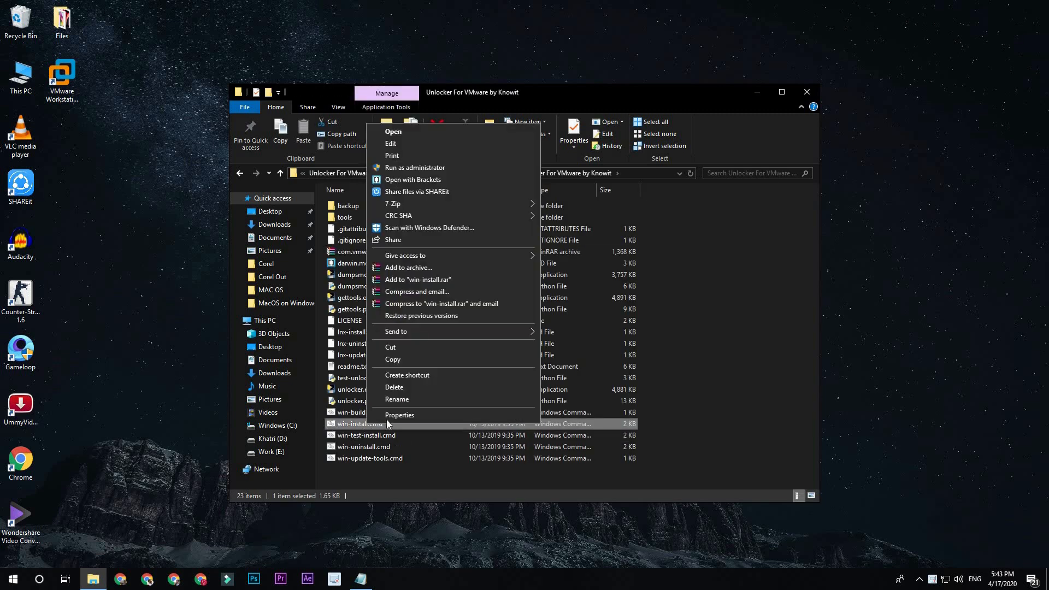
click(418, 168)
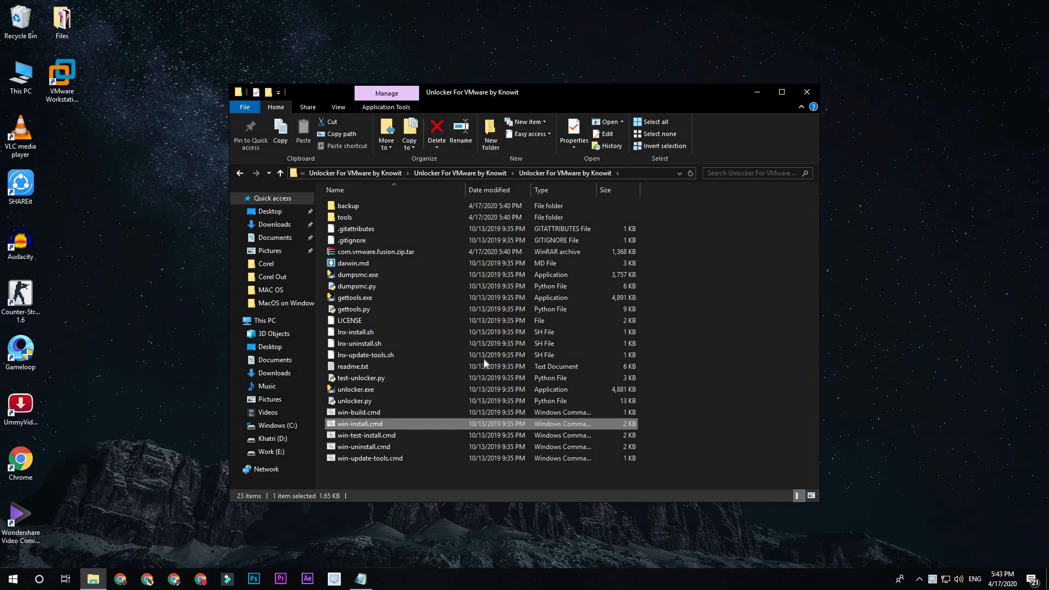
drag(405, 143, 511, 158)
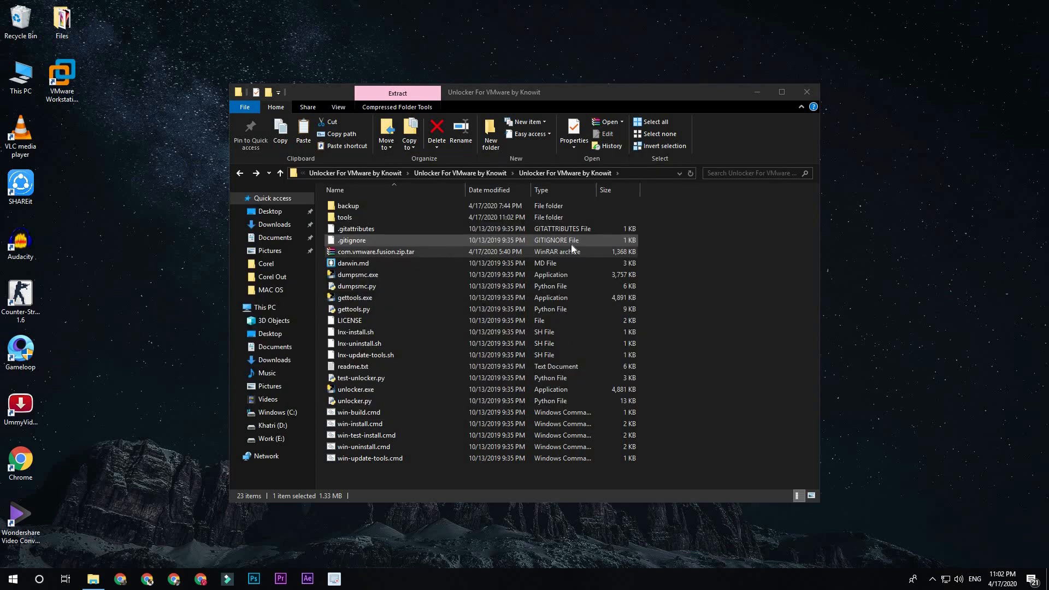
Move the VMware Workstation Pro shortcut beside the MacOS on Windows desktop folder and launch VMware Workstation.
click(343, 173)
click(343, 173)
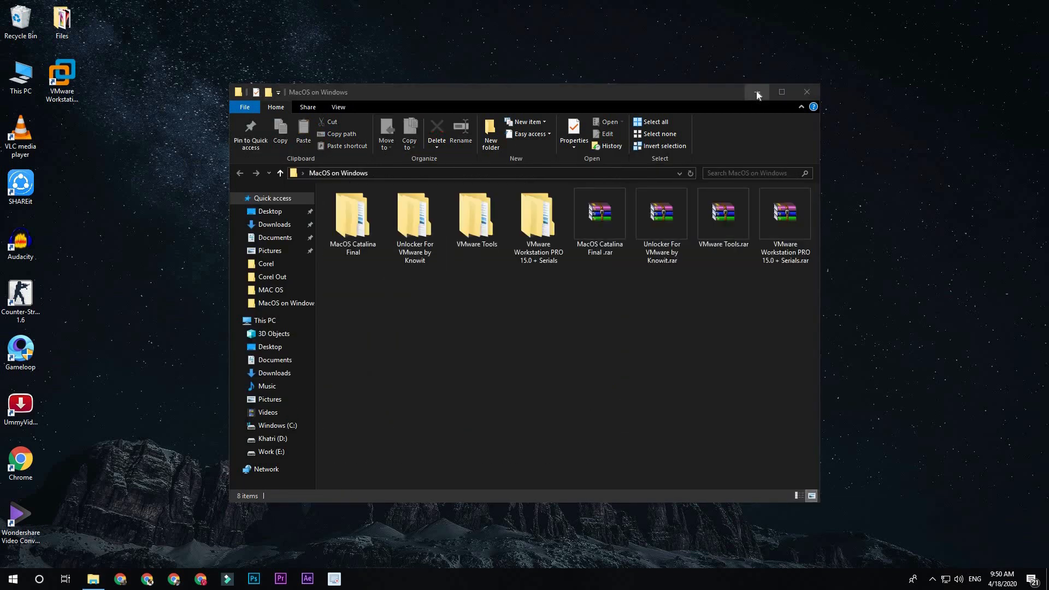
click(756, 91)
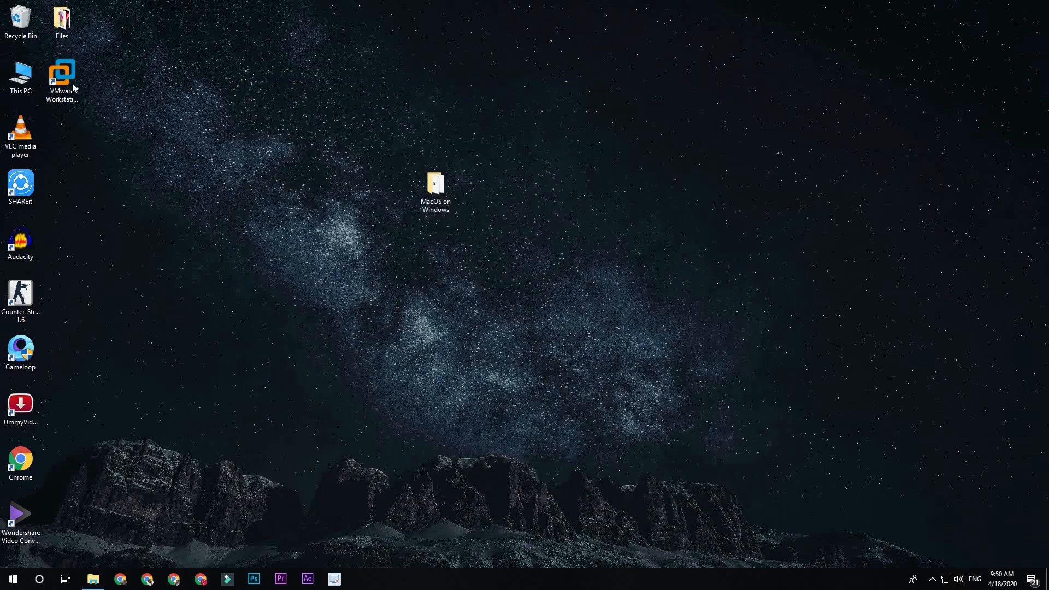
drag(61, 76, 481, 194)
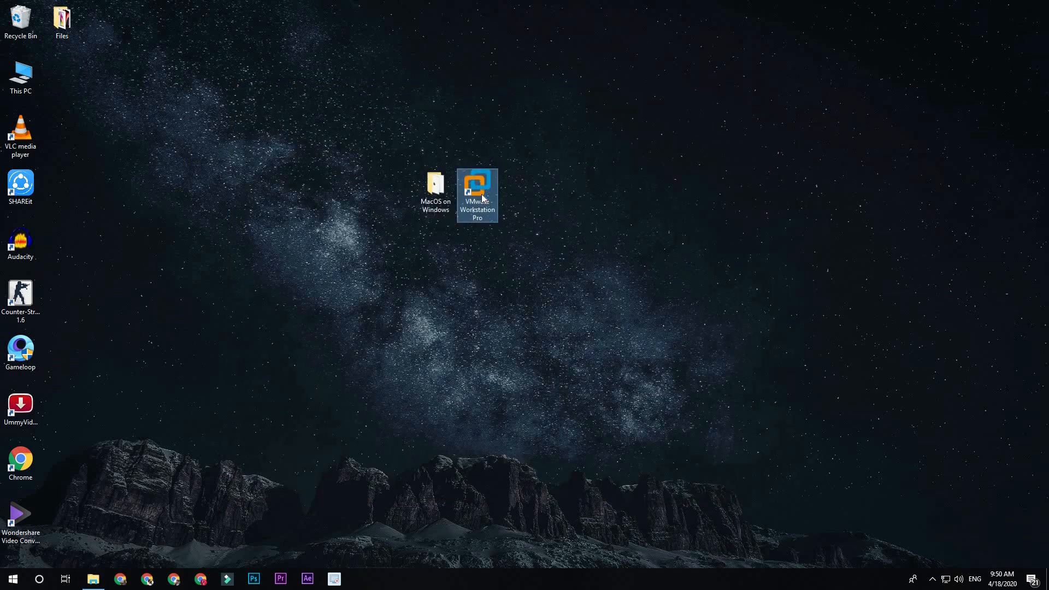
click(414, 212)
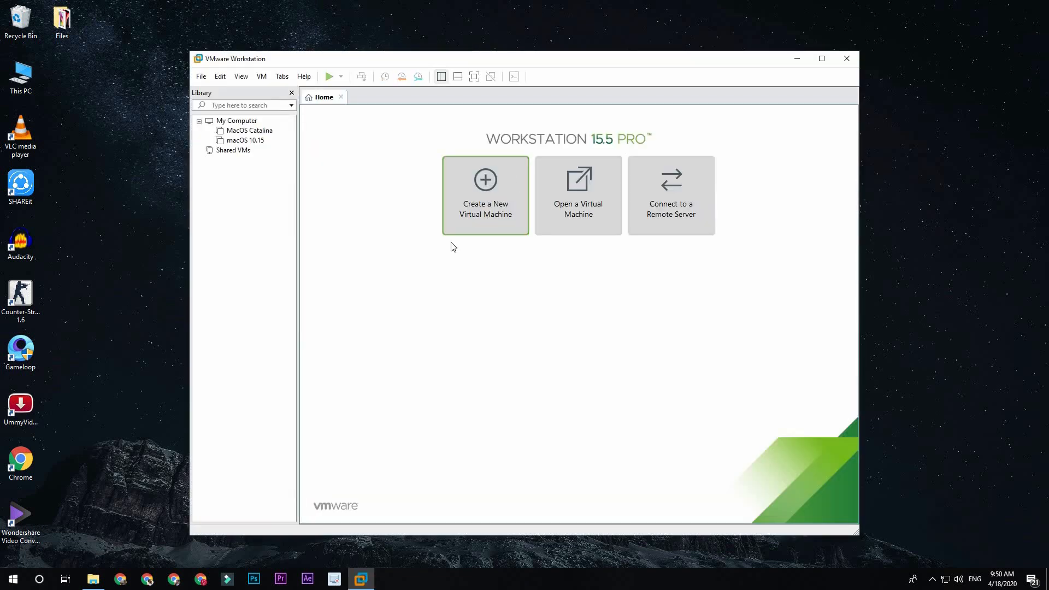
Start a Typical new virtual machine with the operating system installed later and Apple Mac OS X, macOS 10.15, as guest.
click(494, 201)
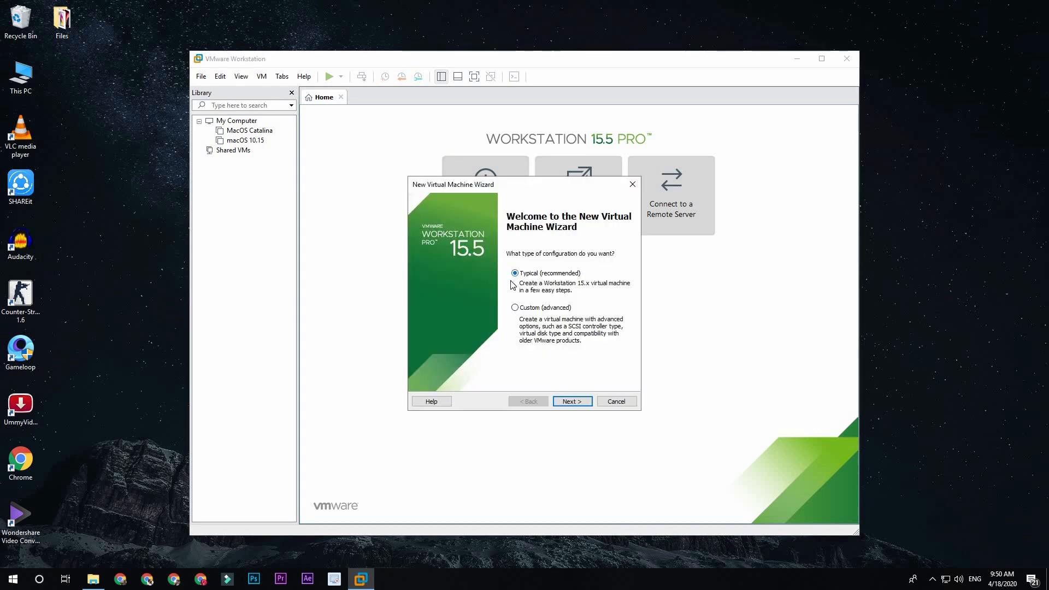
click(571, 402)
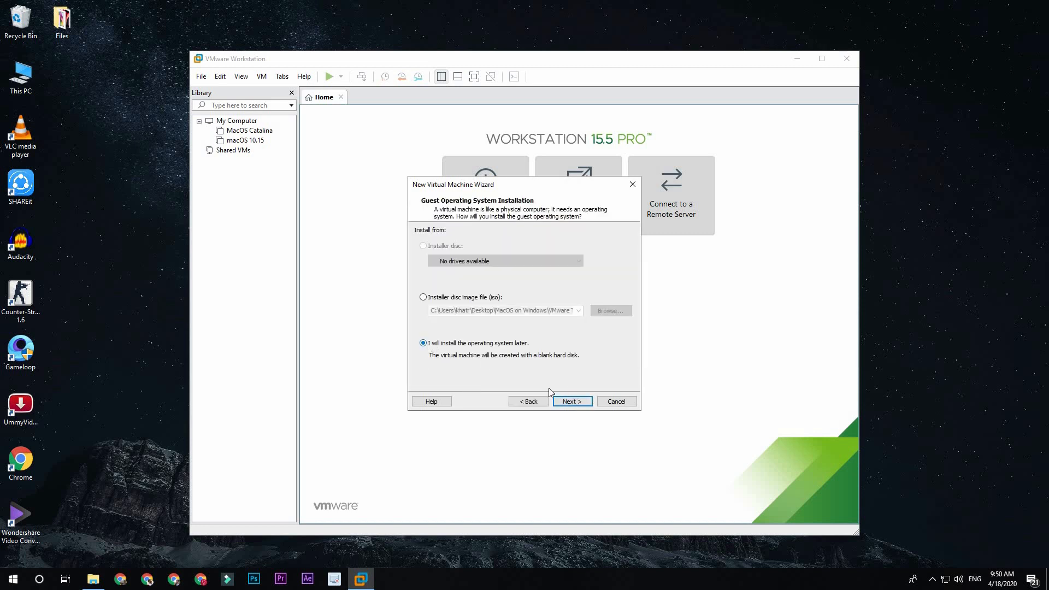
click(571, 402)
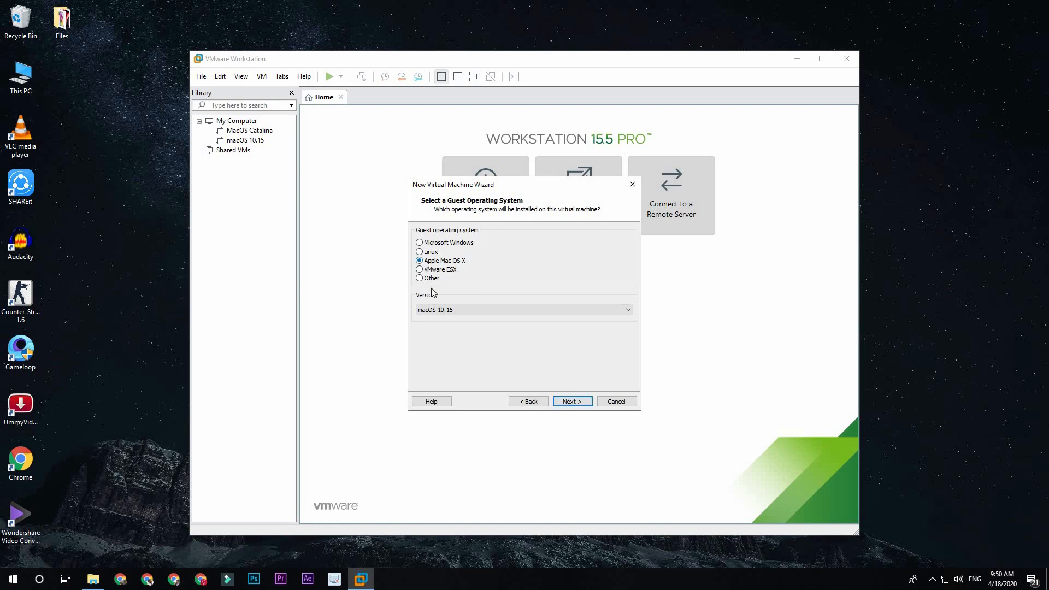
click(454, 311)
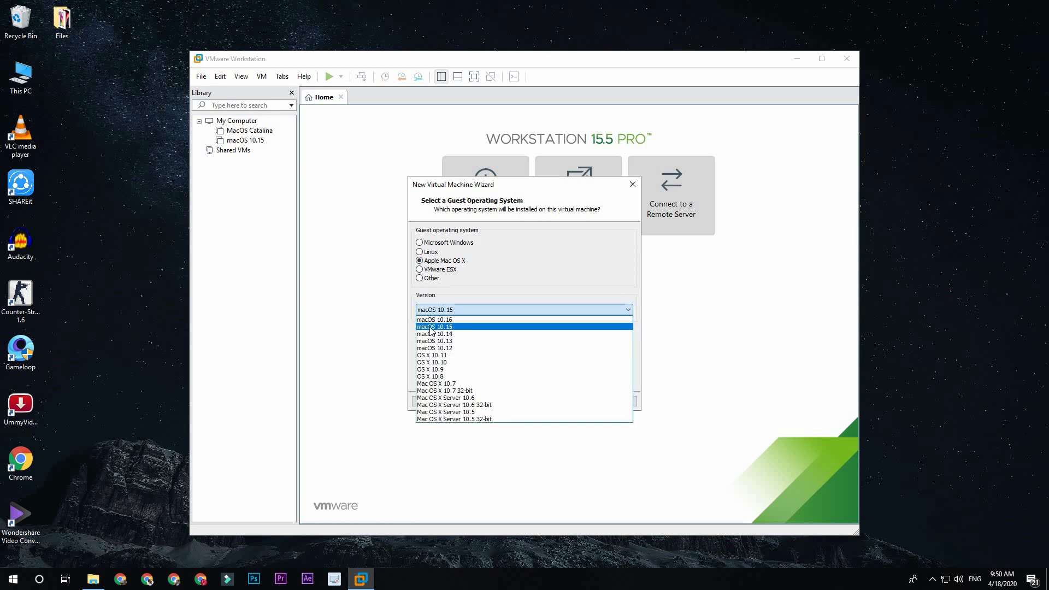
click(451, 327)
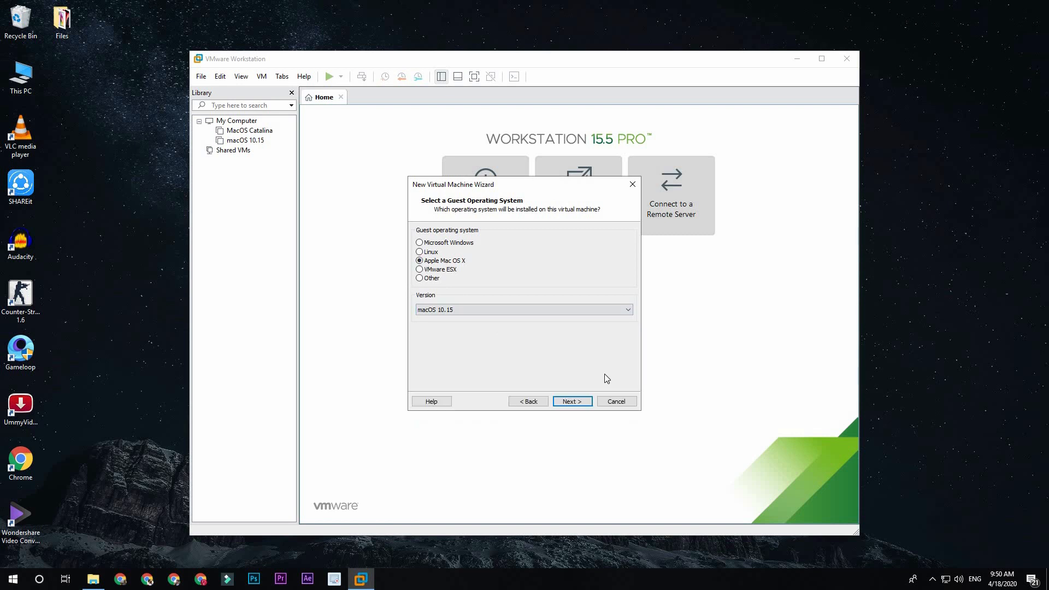
click(574, 403)
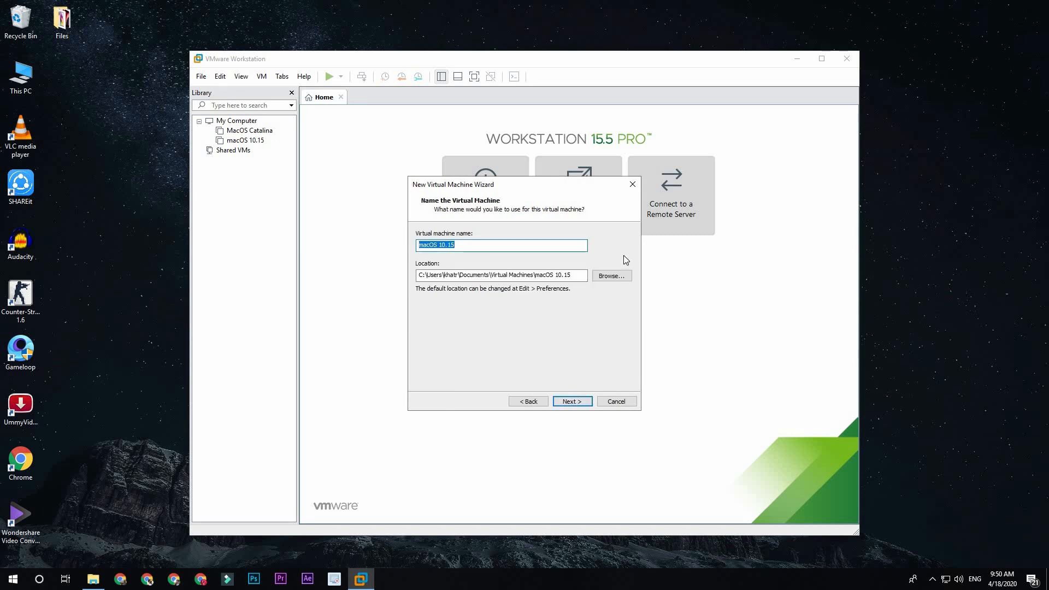
Name the virtual machine MacOS Windows and keep the default location.
text(MacOS Windows)
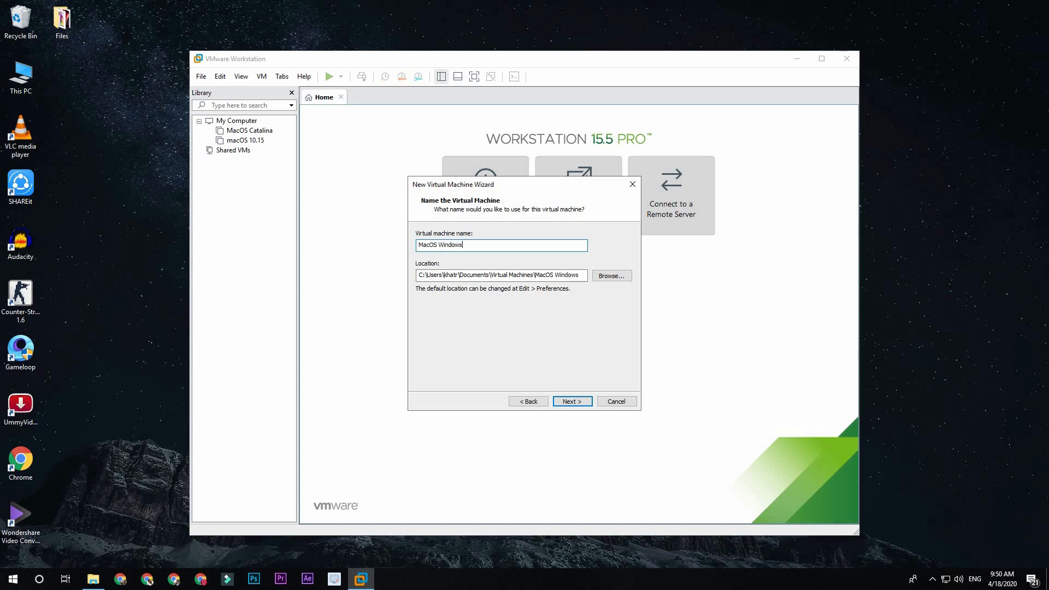
click(569, 403)
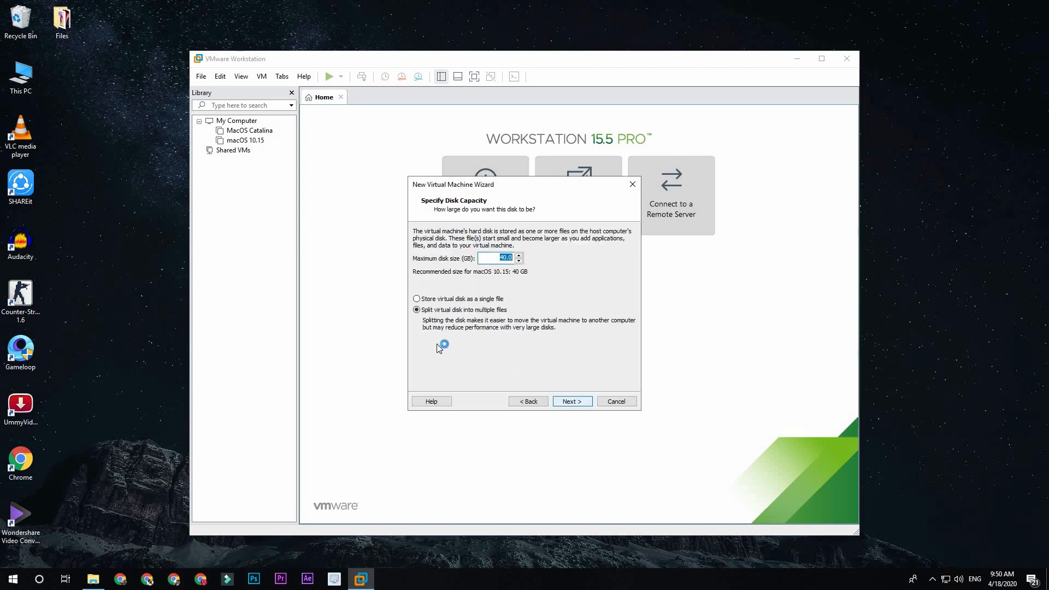
Store the 40 GB virtual disk as a single file and finish creating the virtual machine.
click(419, 299)
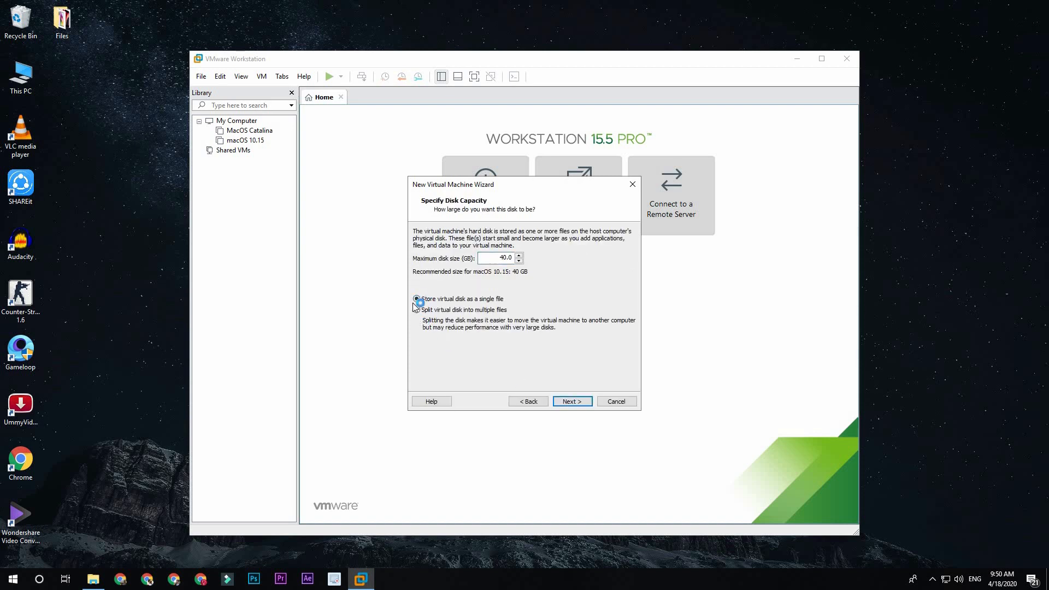
click(574, 402)
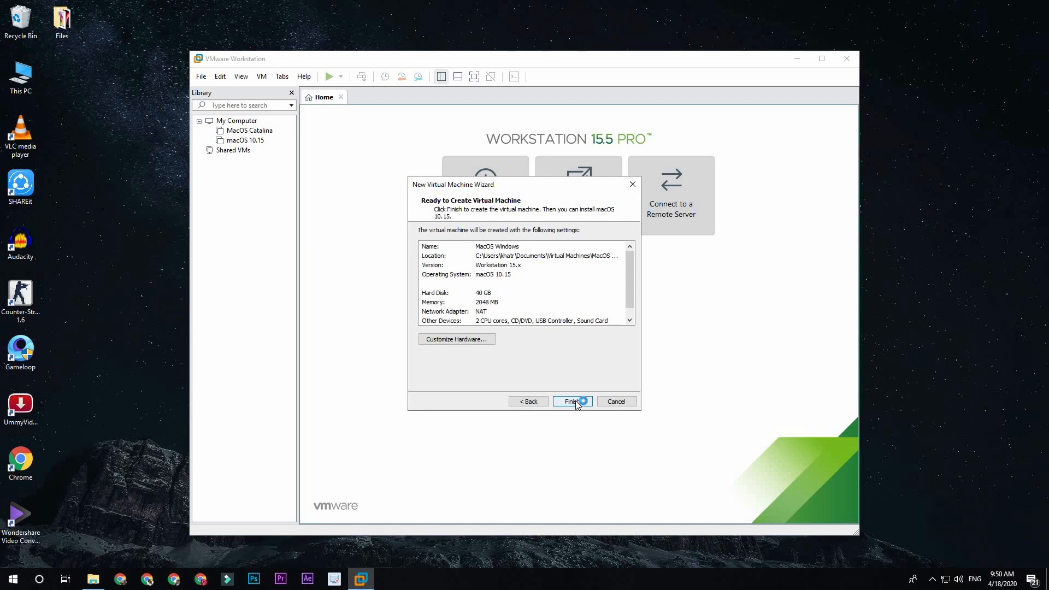
click(576, 404)
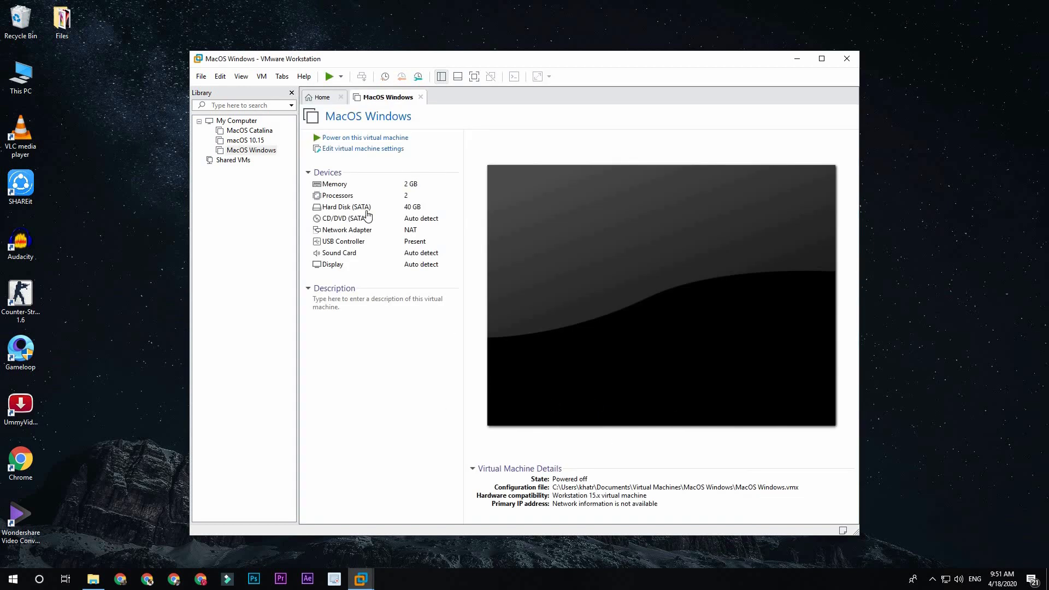
Remove the 40 GB SATA hard disk in the MacOS Windows virtual machine settings.
click(344, 153)
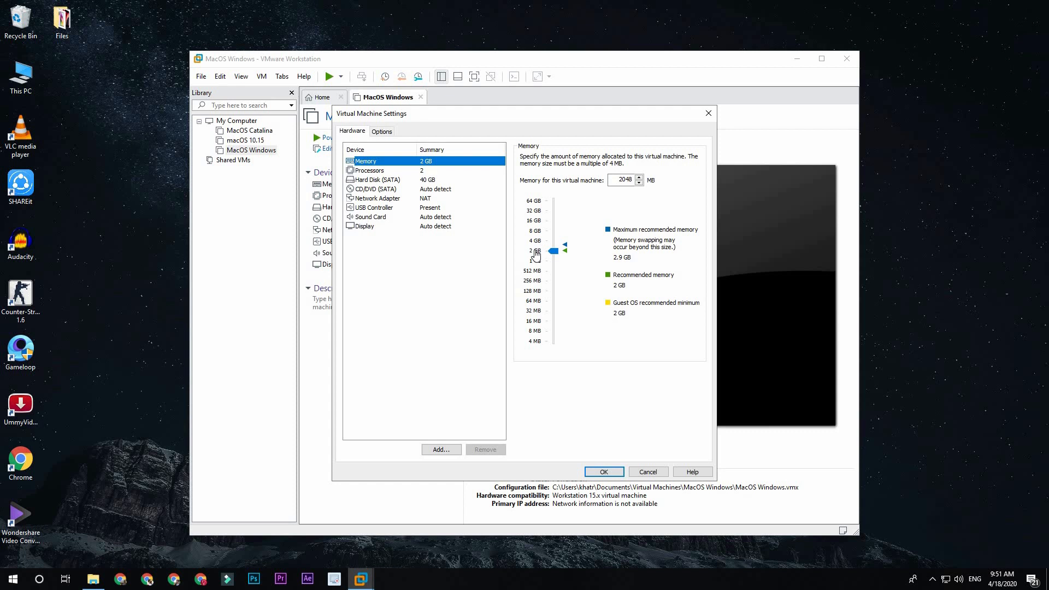
click(382, 173)
click(382, 183)
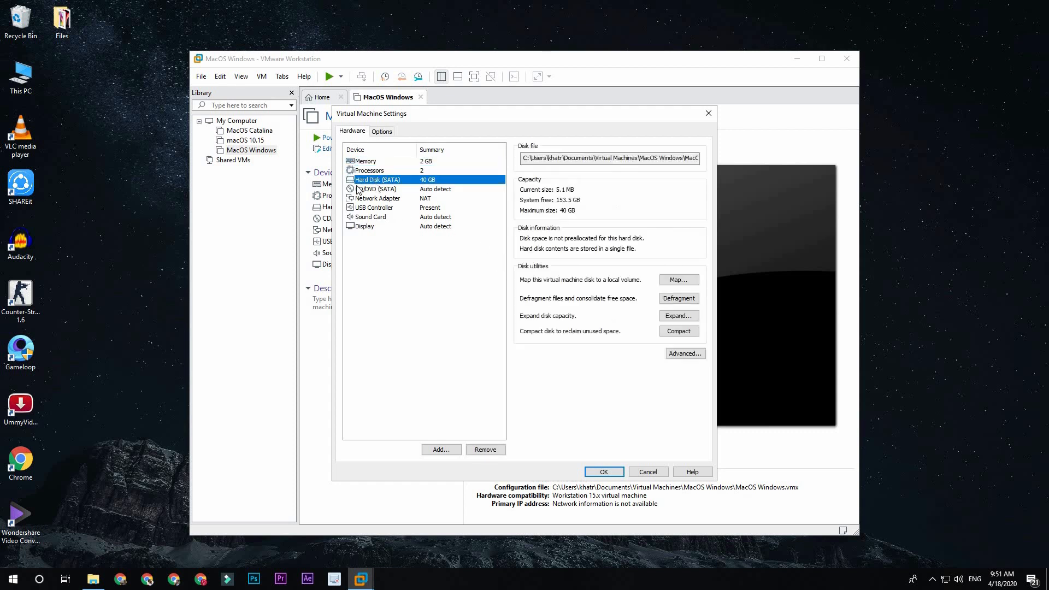
click(484, 449)
Begin adding a hard disk of type SATA that uses an existing virtual disk.
click(441, 454)
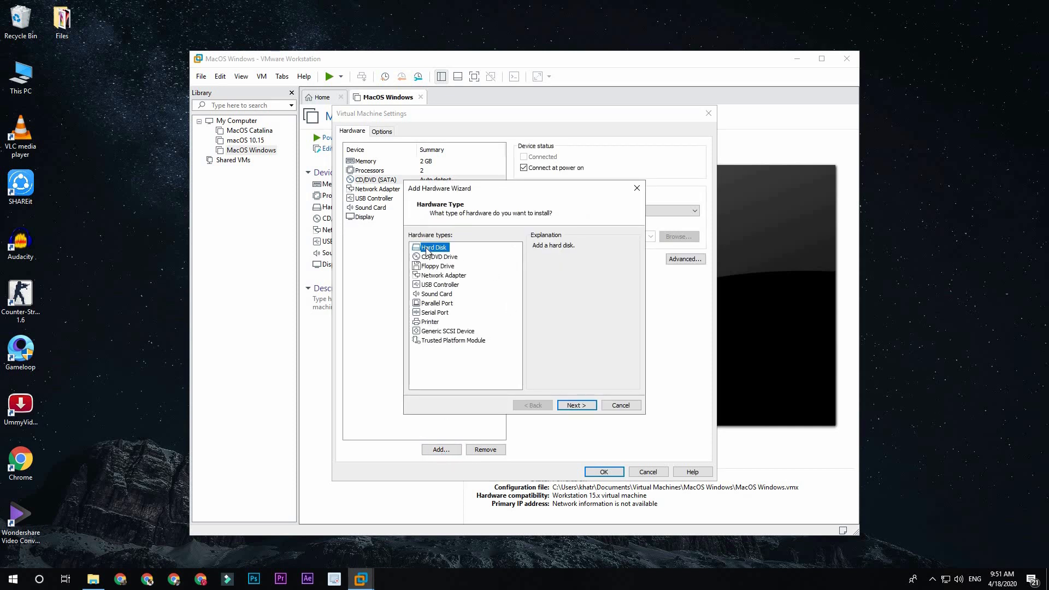
click(575, 406)
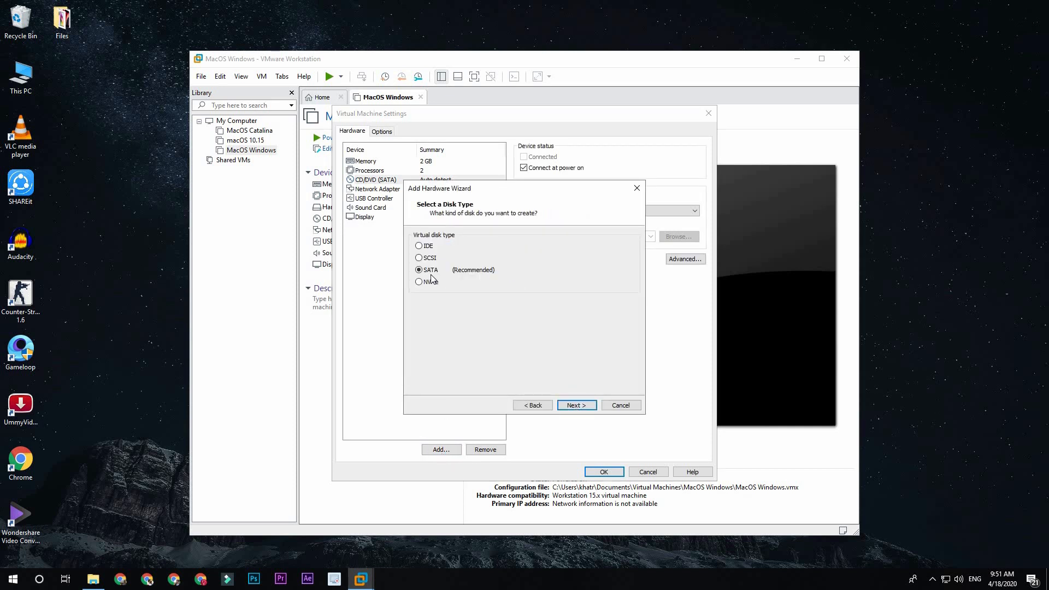
click(576, 406)
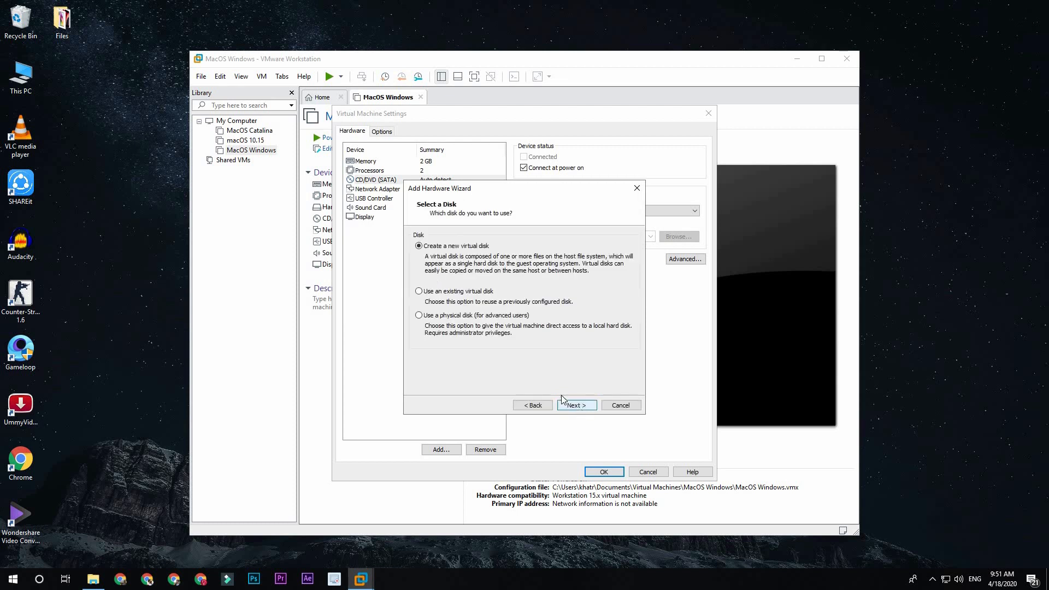
click(419, 292)
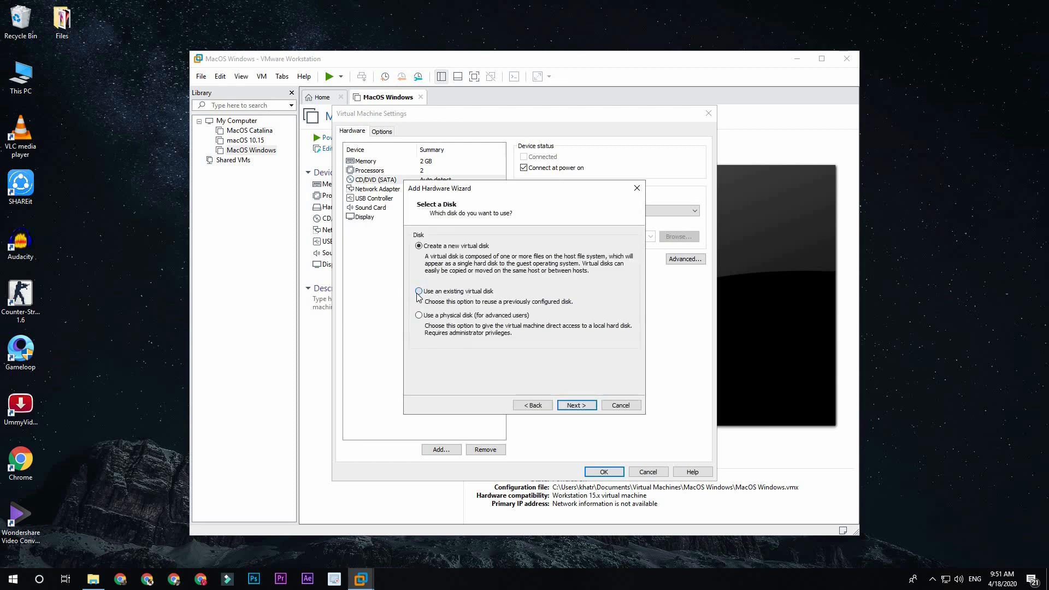
click(577, 405)
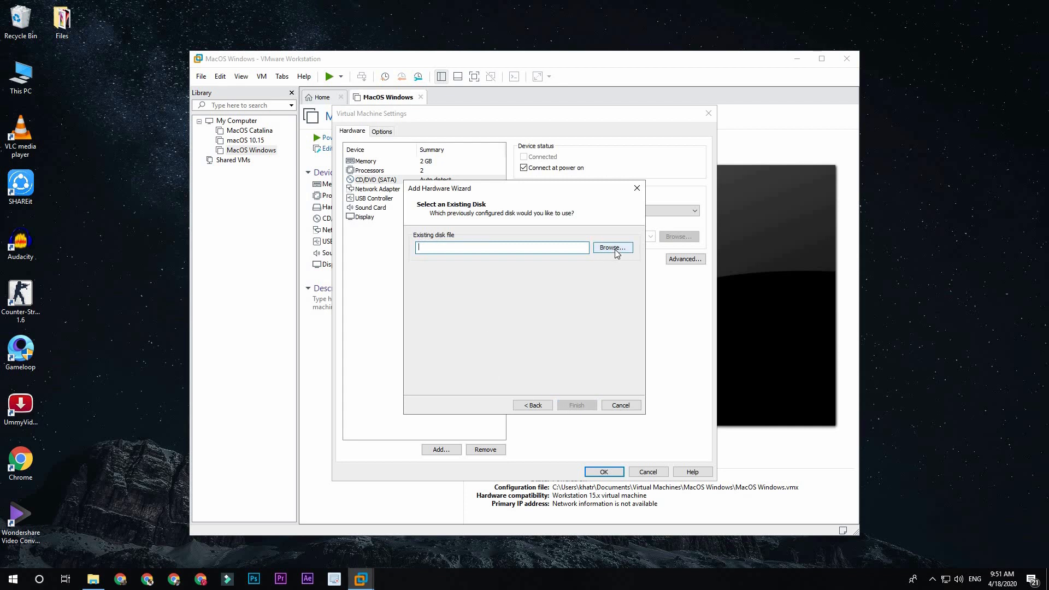
Choose macOS Catalina Final.vmdk from the nested MacOS Catalina Final folders as the existing disk and finish adding it.
click(613, 247)
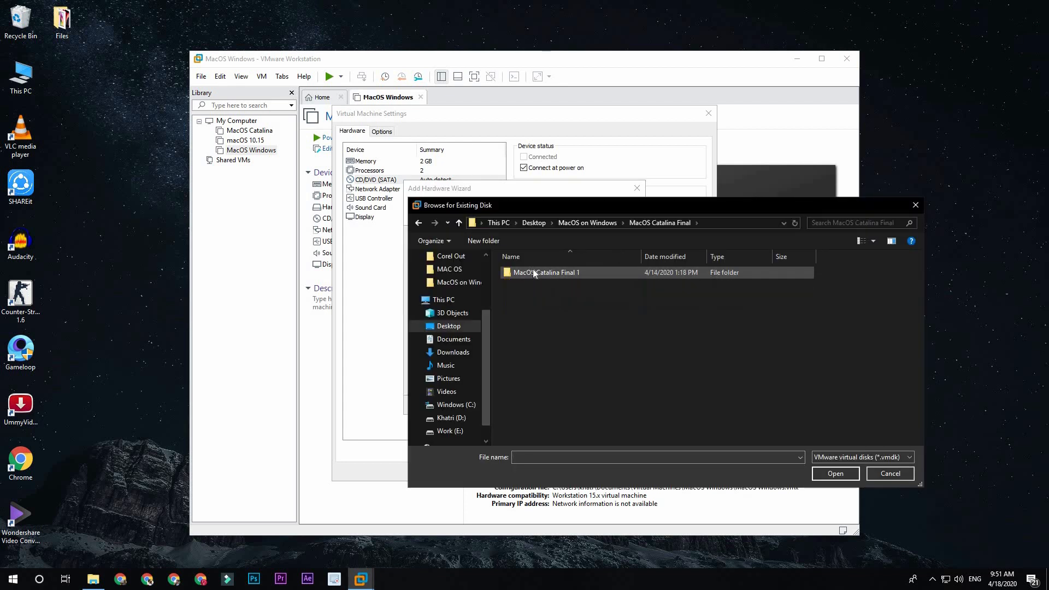
double_click(534, 271)
double_click(533, 272)
click(549, 274)
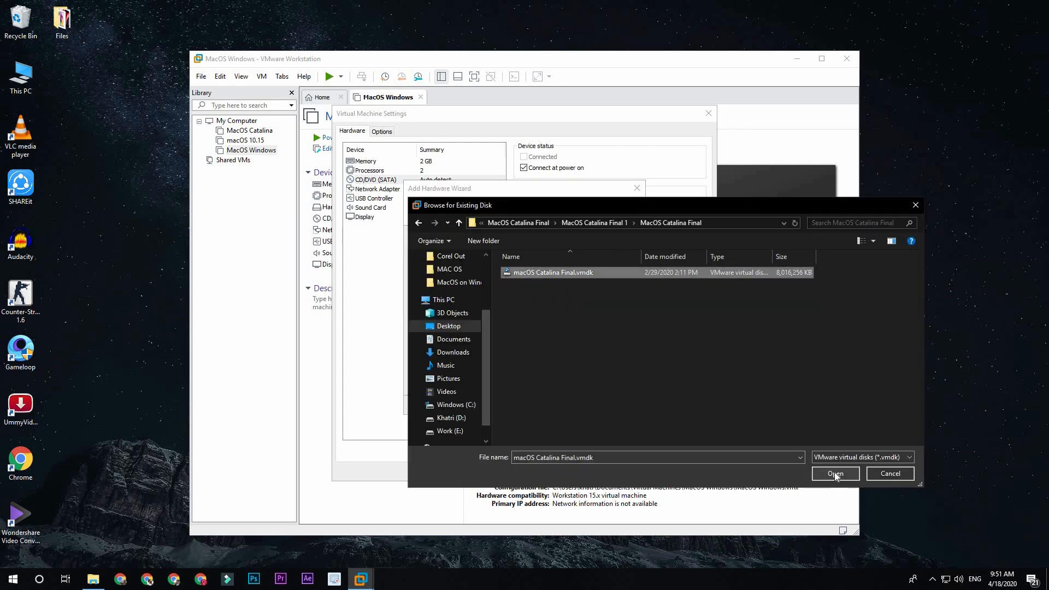
click(834, 474)
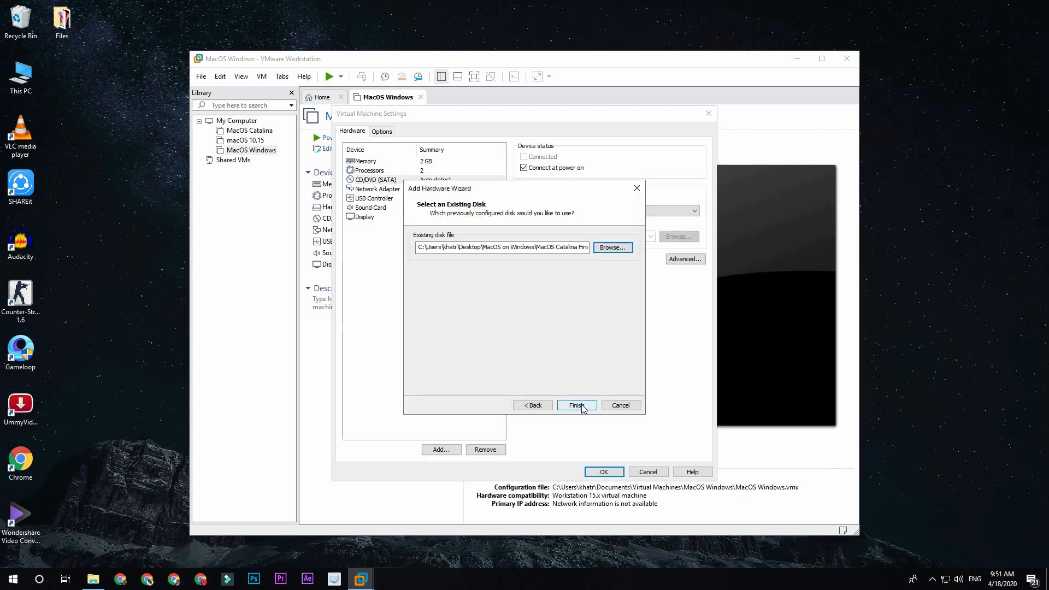
click(581, 405)
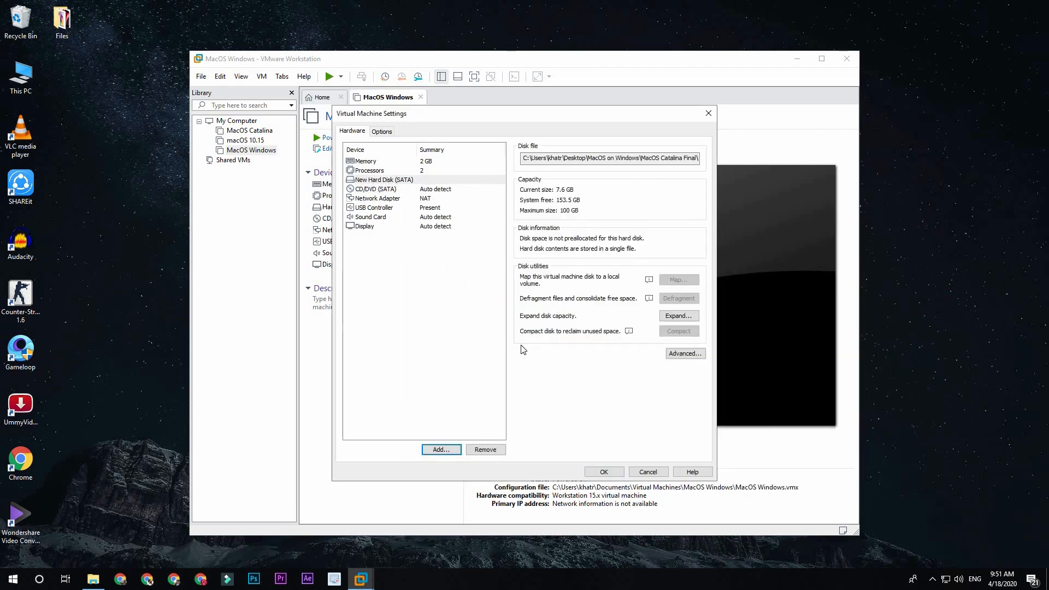
Save the hardware settings, power on the MacOS Windows virtual machine and agree to connect the missing virtual device at every power-on.
click(606, 472)
click(342, 138)
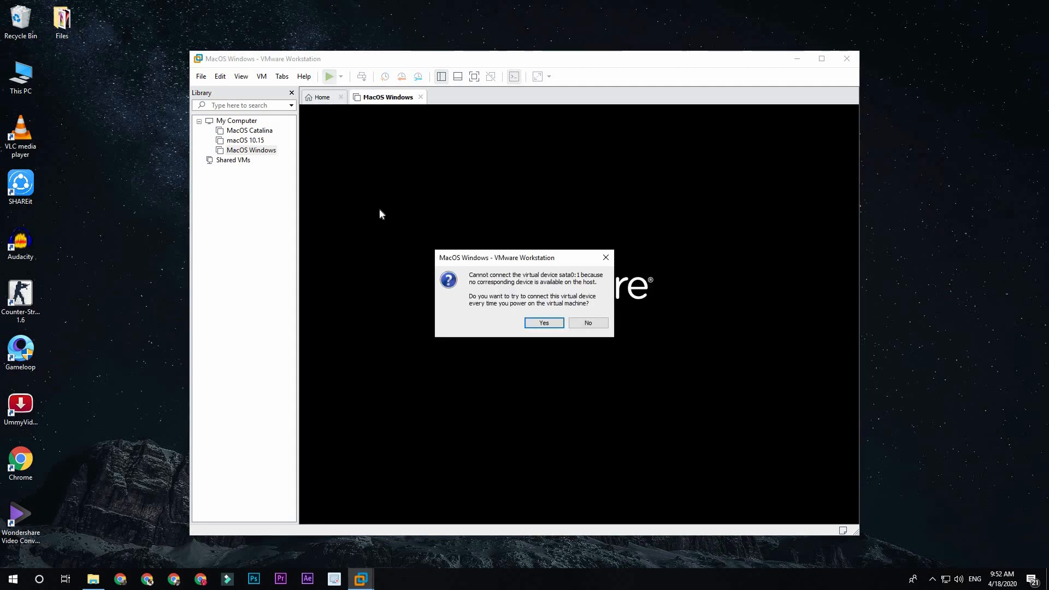
click(554, 324)
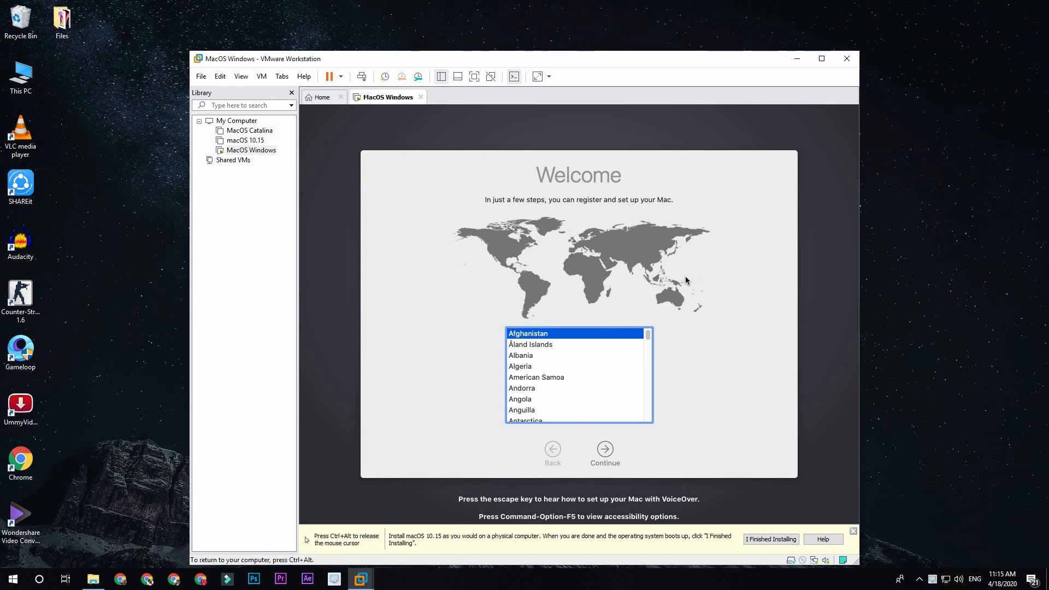
Choose India as the country and continue through the macOS setup assistant to the Apple ID sign-in.
drag(648, 334, 647, 370)
text(india)
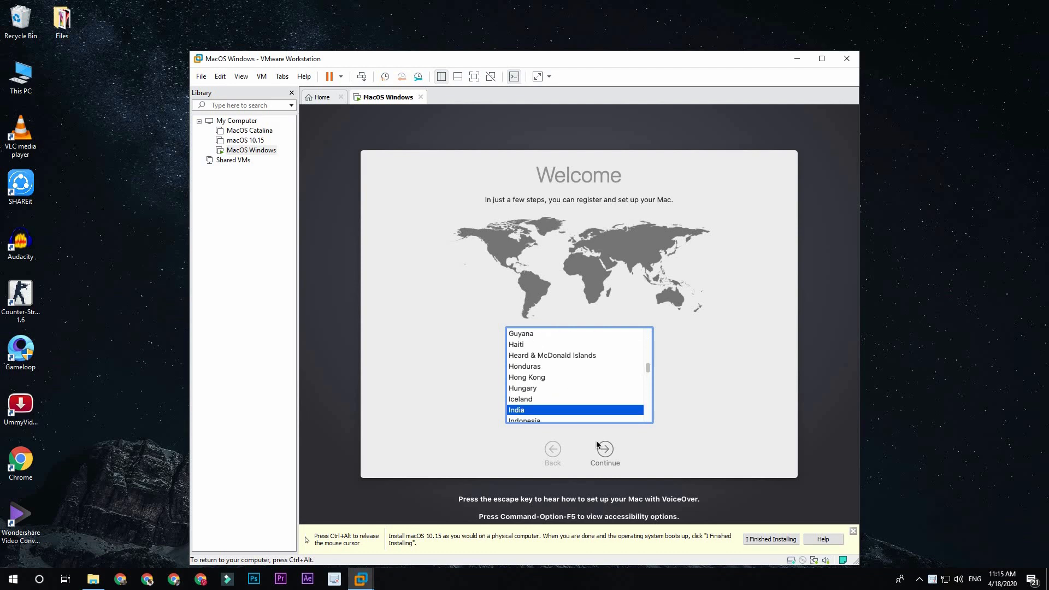
click(604, 449)
click(605, 454)
click(607, 456)
click(609, 455)
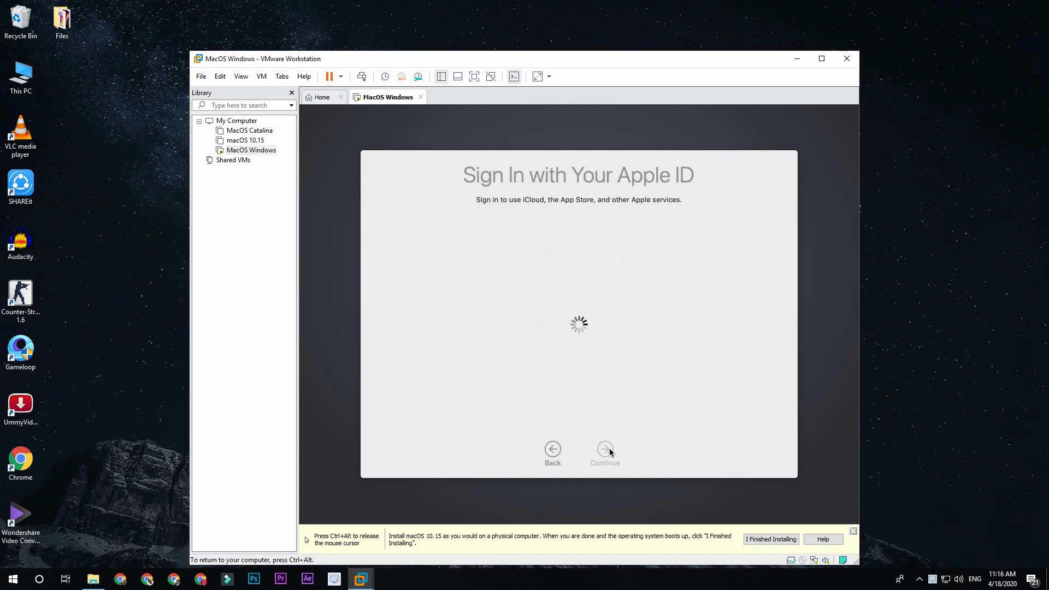
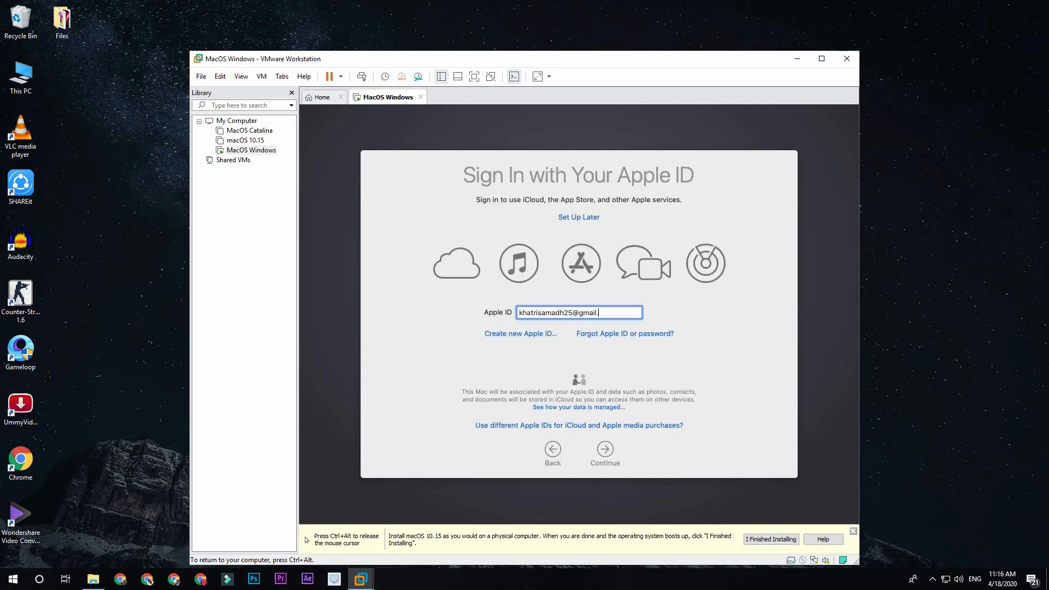
Sign in with the Apple ID e-mail and enter the account password.
key(Return)
text(*********)
click(600, 451)
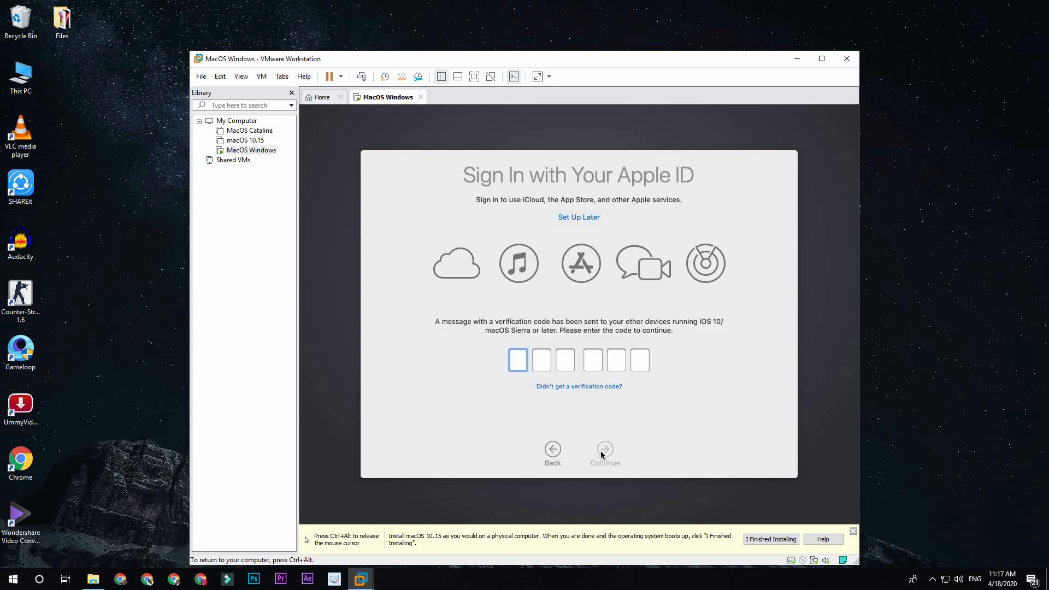
Request the Apple ID verification code via the trusted number and enter the code.
click(578, 218)
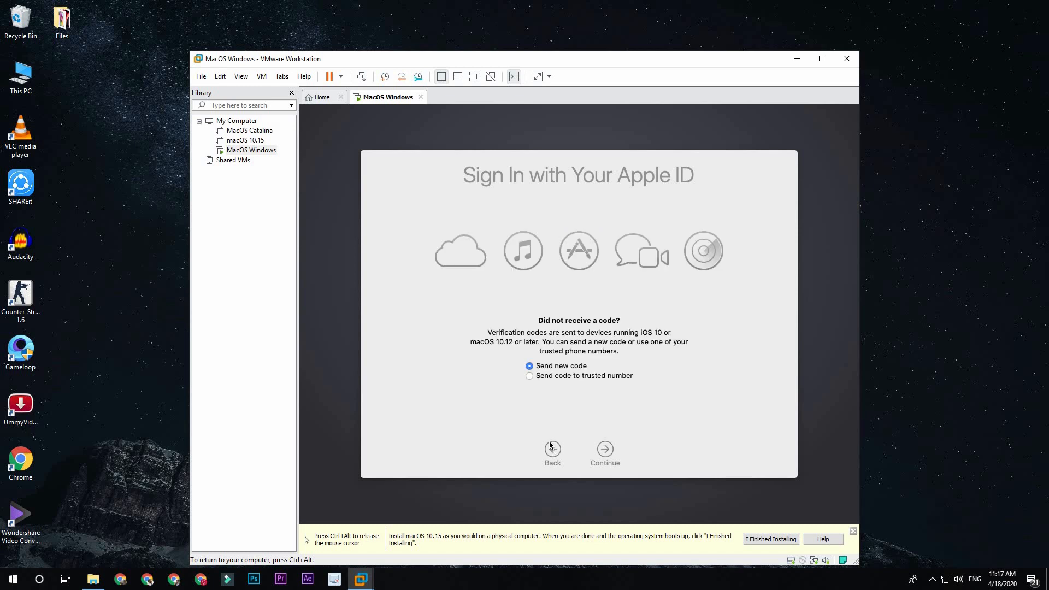
click(551, 448)
click(563, 368)
click(531, 376)
click(605, 449)
click(605, 449)
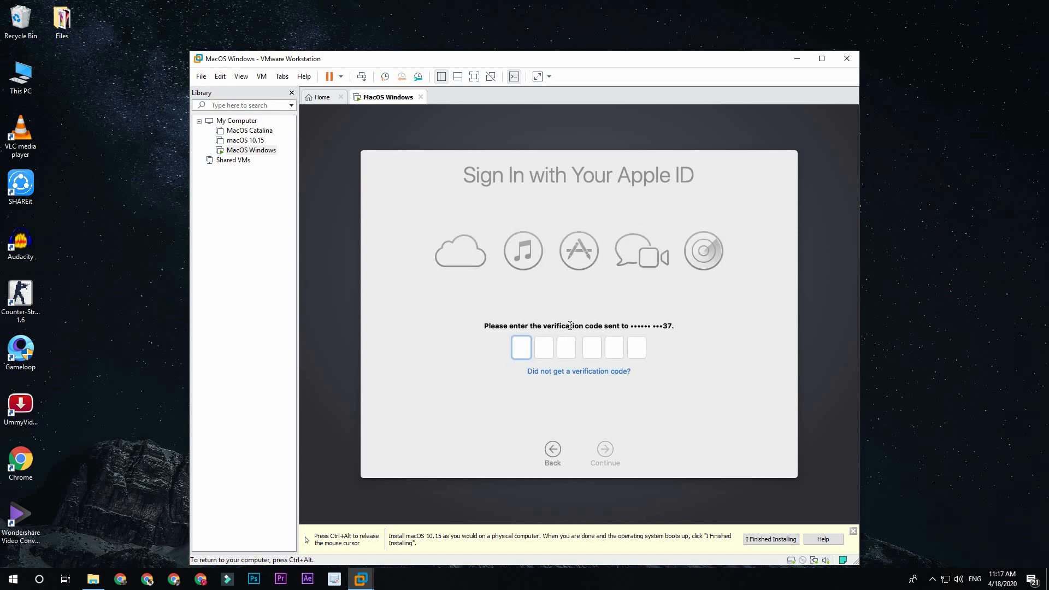
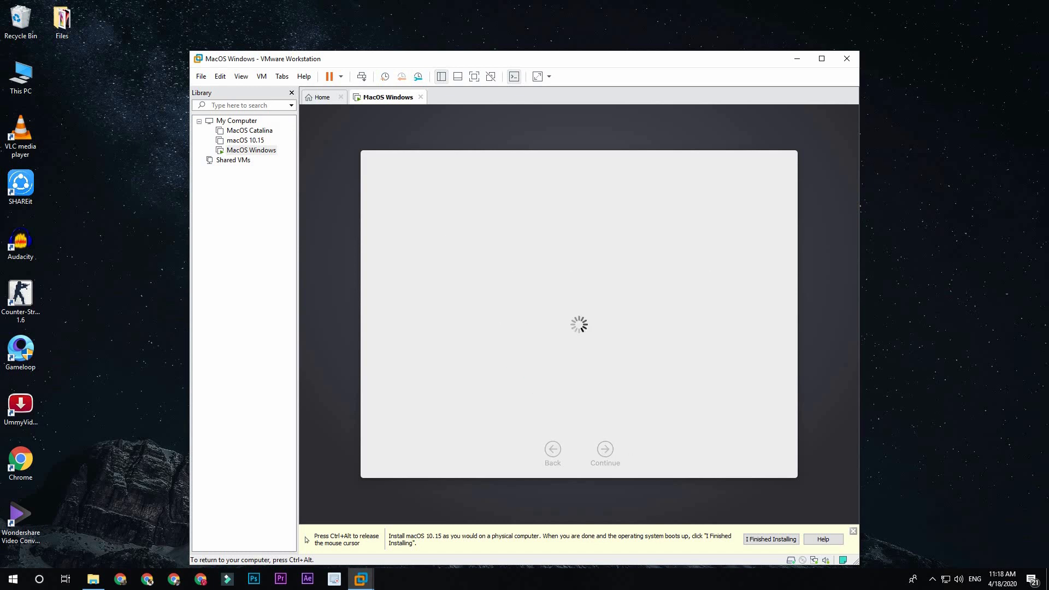
Continue to the computer account form, enter and verify the new account password, and create the account.
click(605, 449)
click(655, 205)
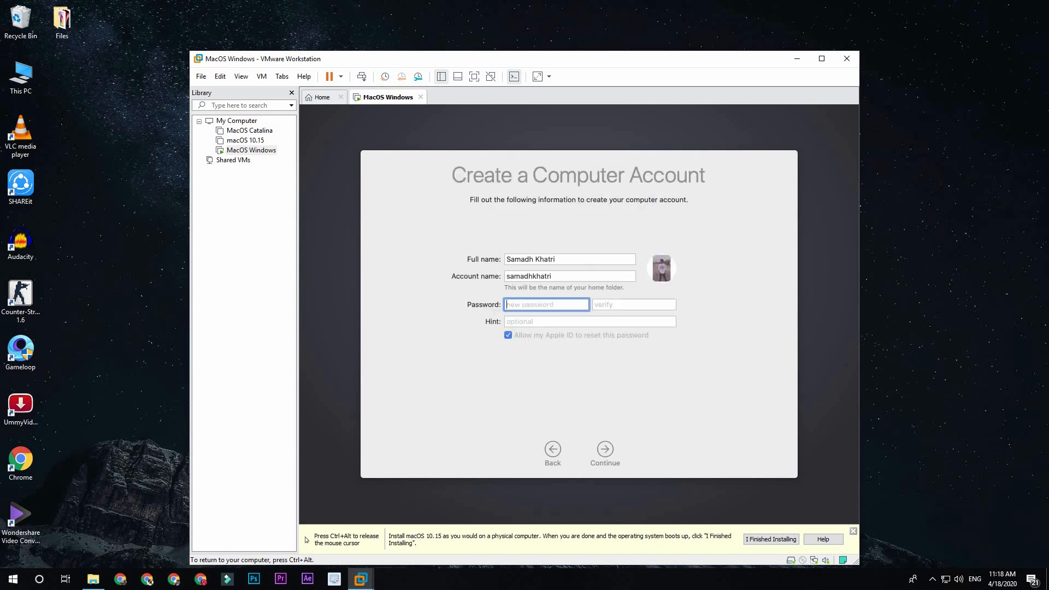
text(•••••••)
click(614, 304)
text(•••••••)
click(606, 450)
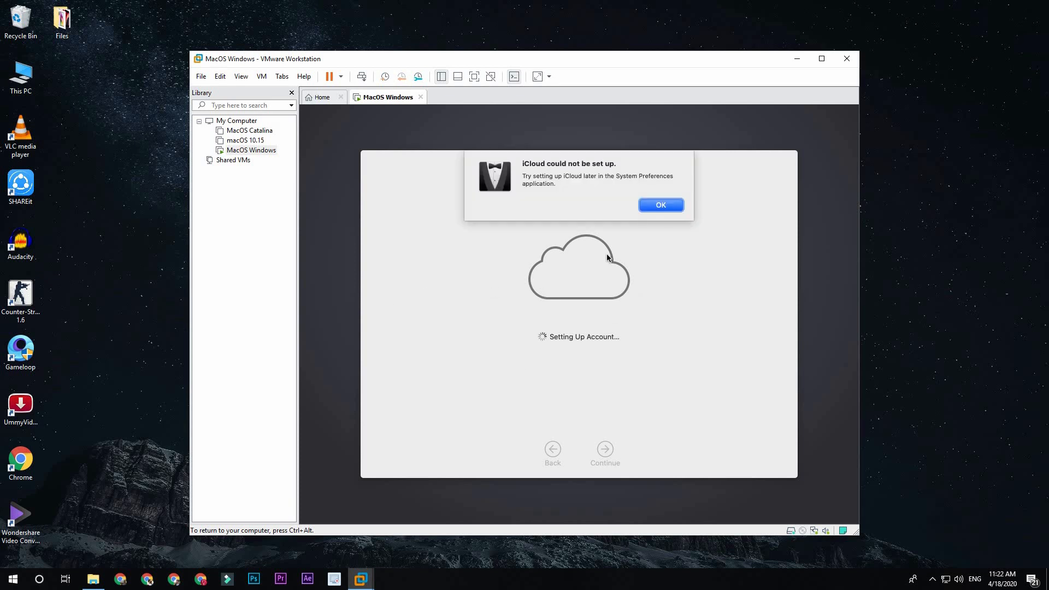
Dismiss the iCloud notice and finish the setup assistant with crash data sharing off and Siri audio sharing set to Not Now.
click(663, 204)
click(604, 451)
click(605, 458)
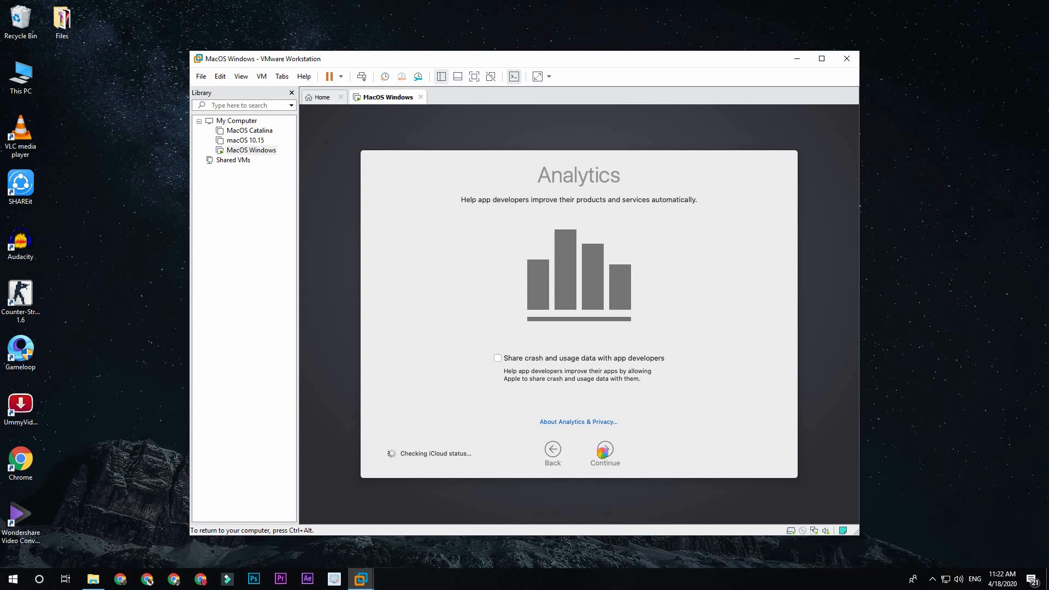
click(602, 451)
click(603, 451)
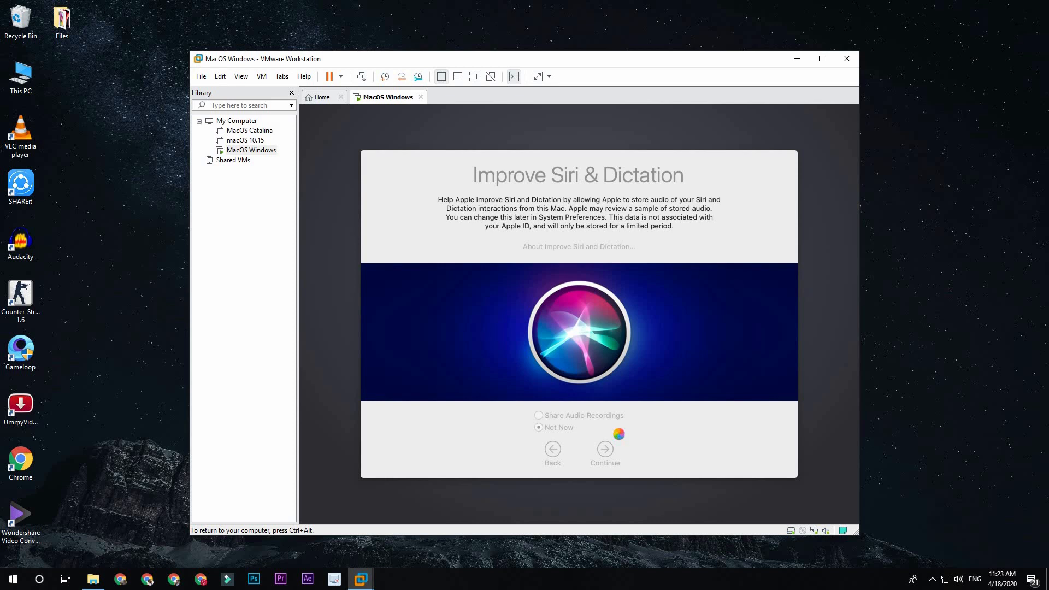
click(604, 449)
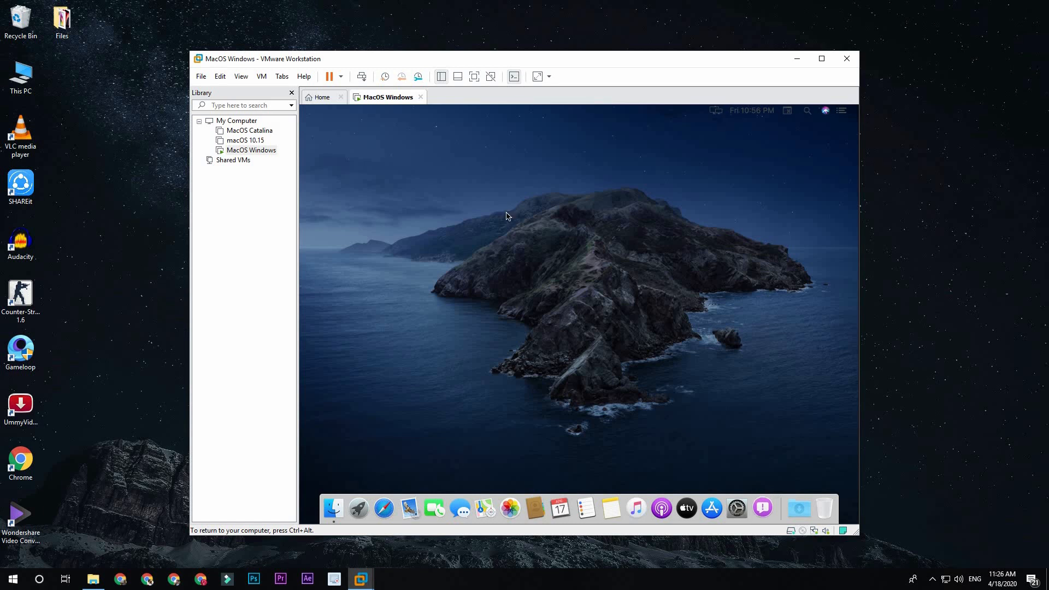
Check the macOS version and hardware overview in About This Mac, then close it.
click(410, 200)
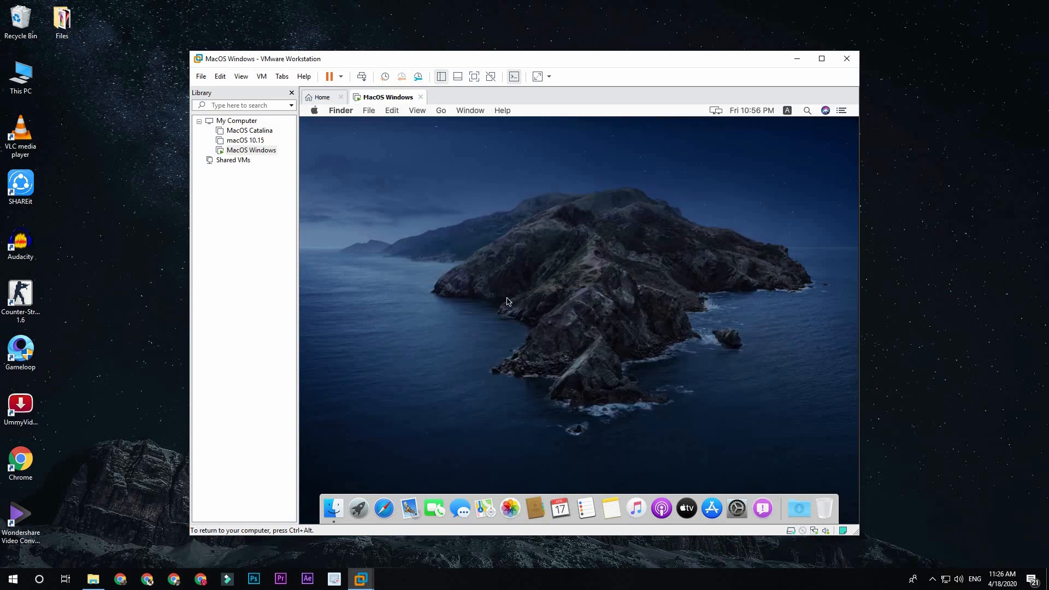
click(314, 111)
click(315, 110)
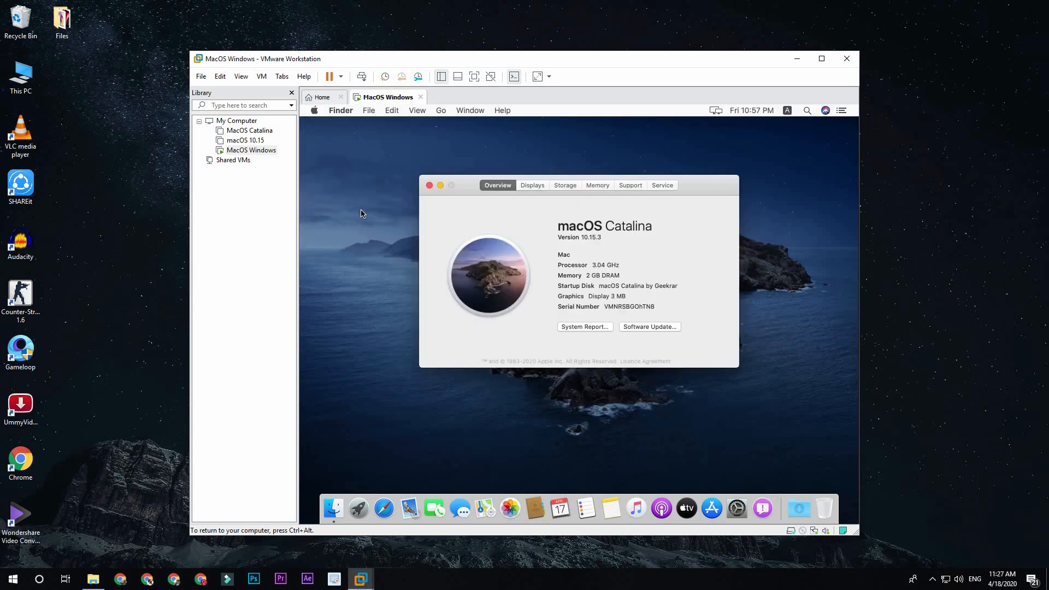
click(415, 181)
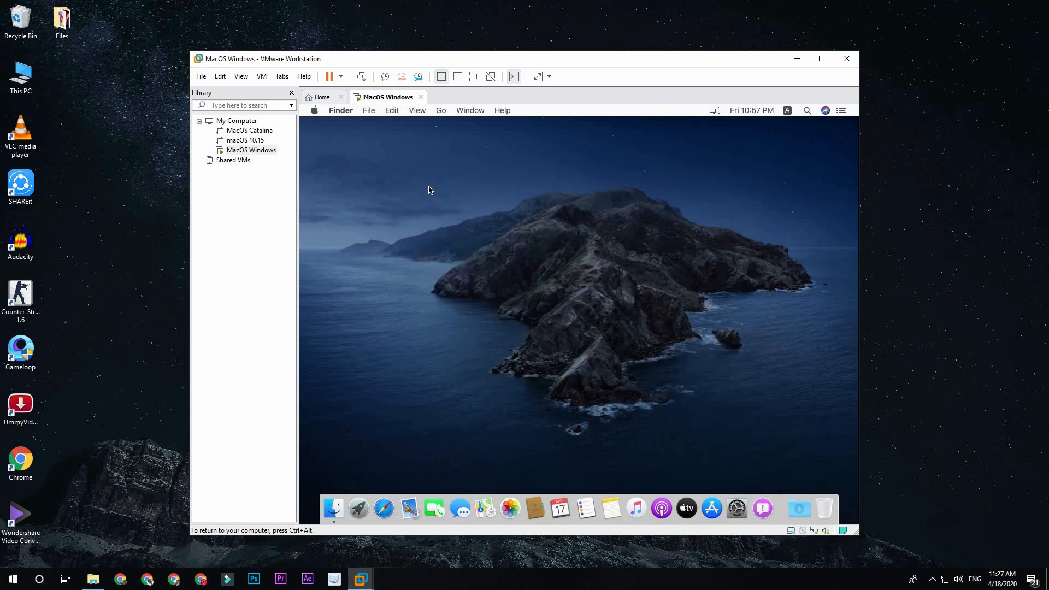
View the virtual machine in full screen mode and return to the windowed display.
click(474, 78)
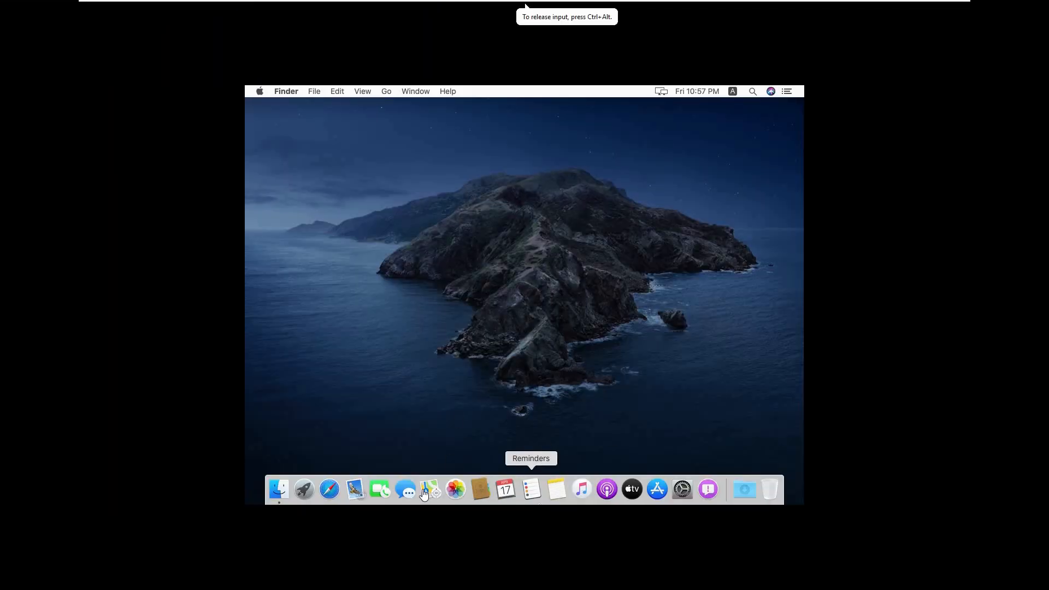
mouse_move(490, 5)
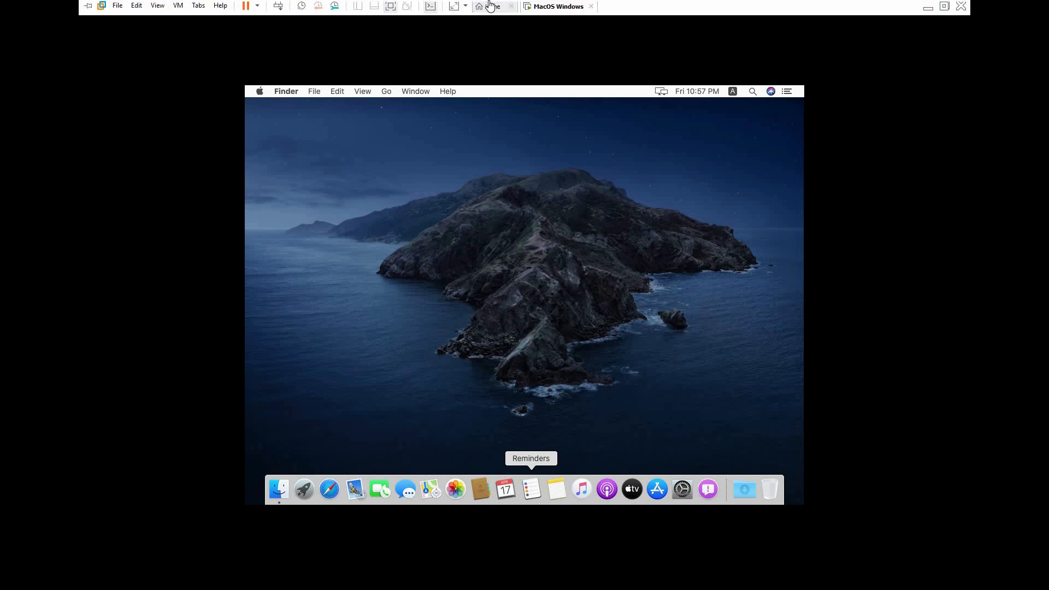
click(453, 6)
In the MacOS Windows CD/DVD (SATA) settings, use VMware Tools.iso from the nested VMware Tools folders as the ISO image.
right_click(254, 152)
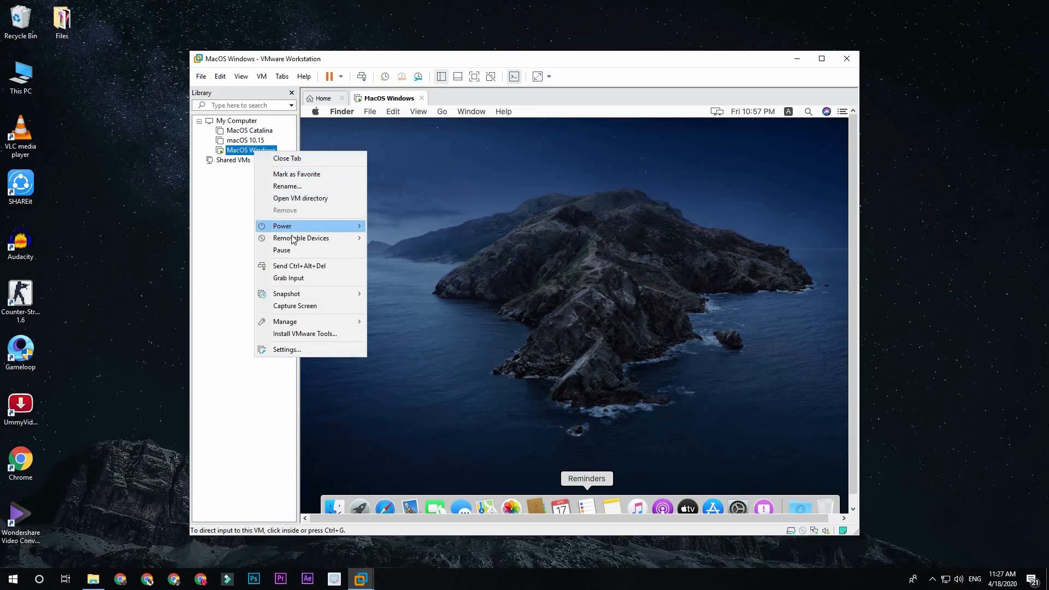
mouse_move(319, 239)
mouse_move(407, 239)
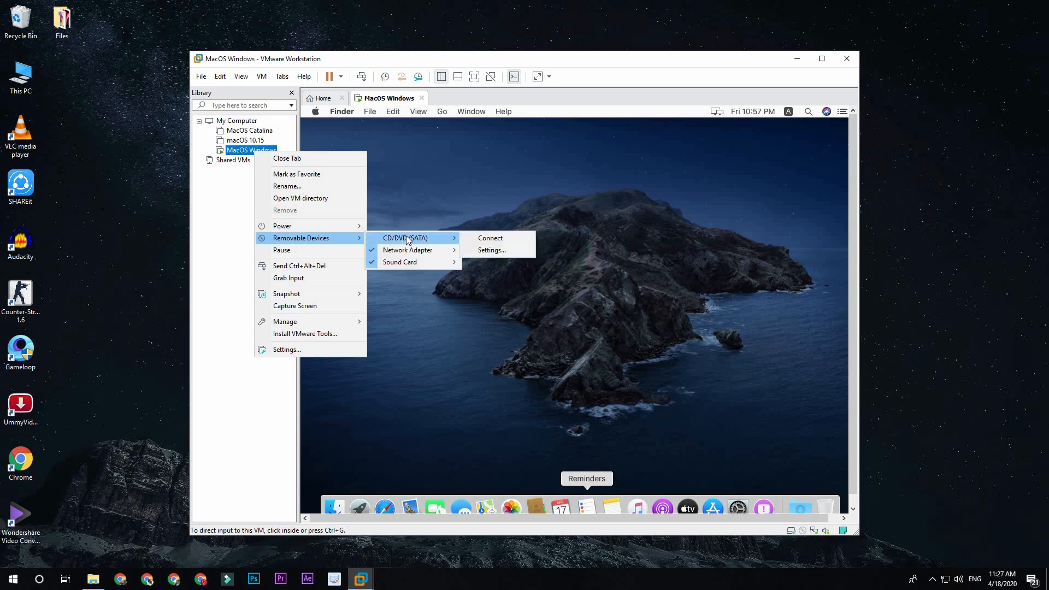
click(494, 251)
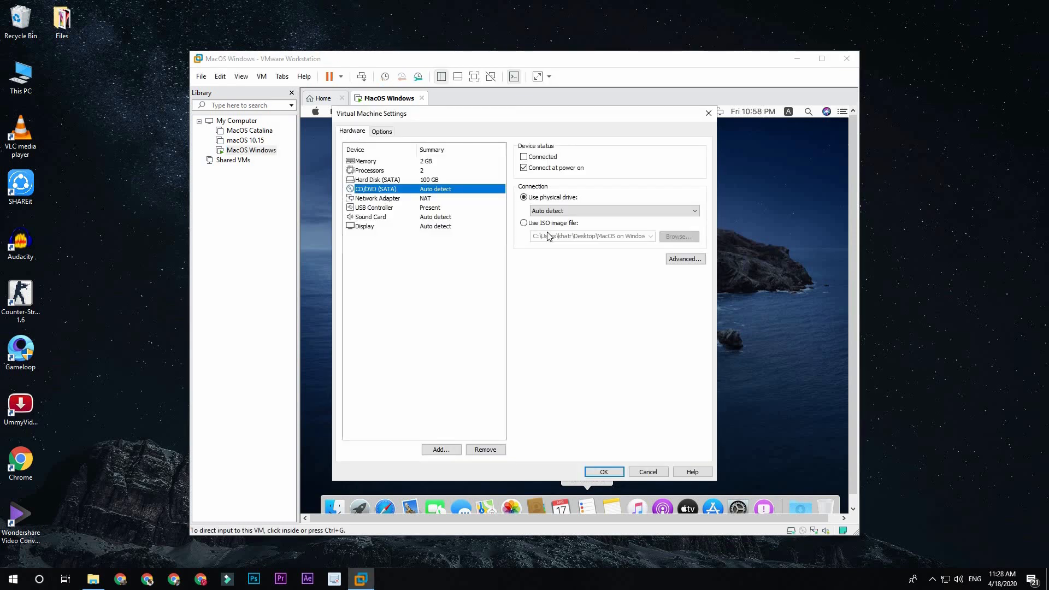
click(524, 223)
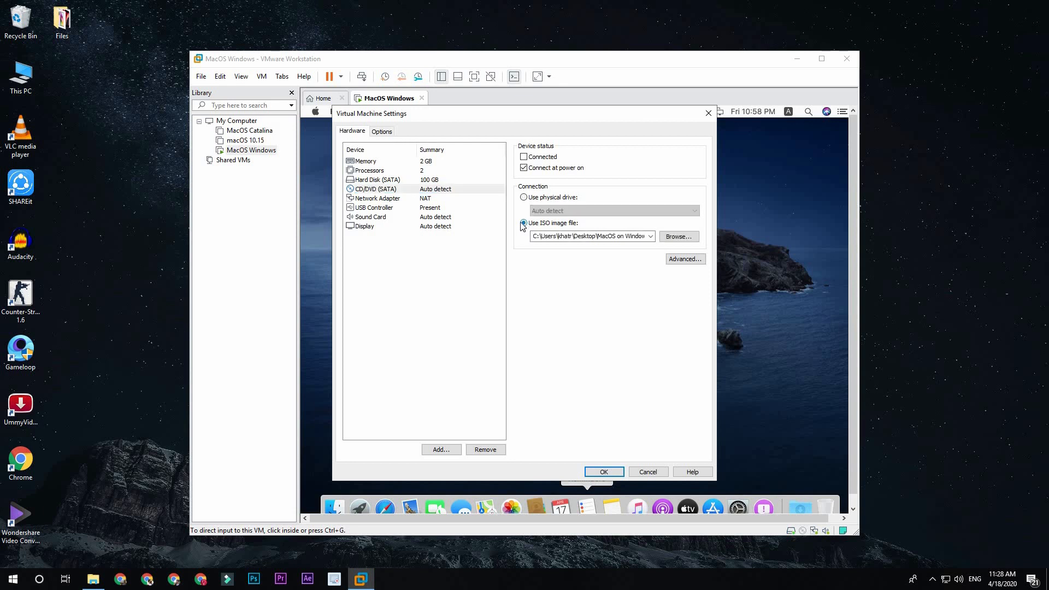
click(662, 238)
double_click(463, 220)
click(464, 198)
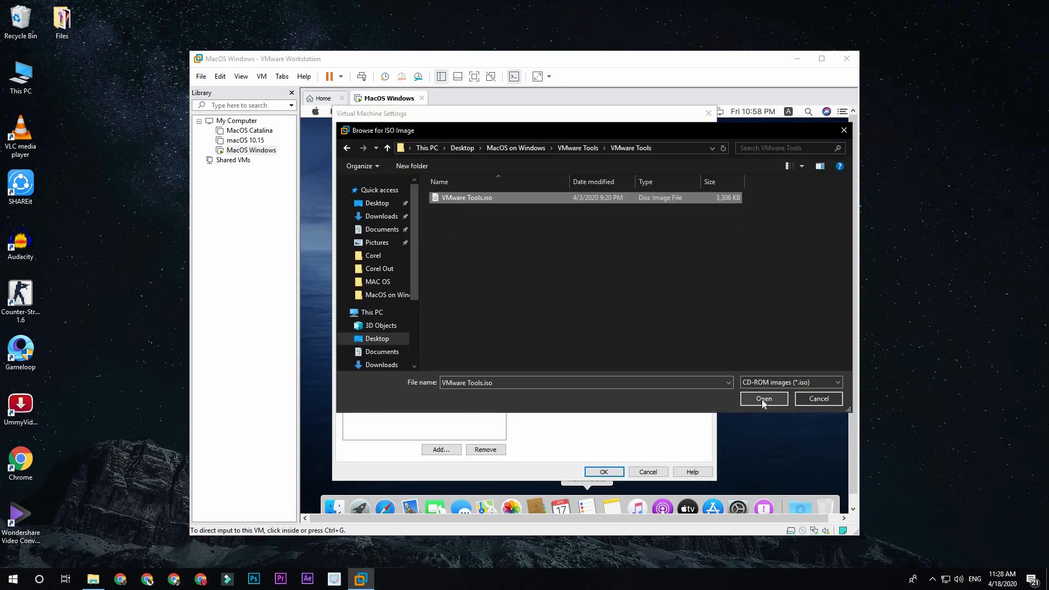
click(764, 398)
Set the CD/DVD drive's device status to Connected and save the virtual machine settings.
click(523, 167)
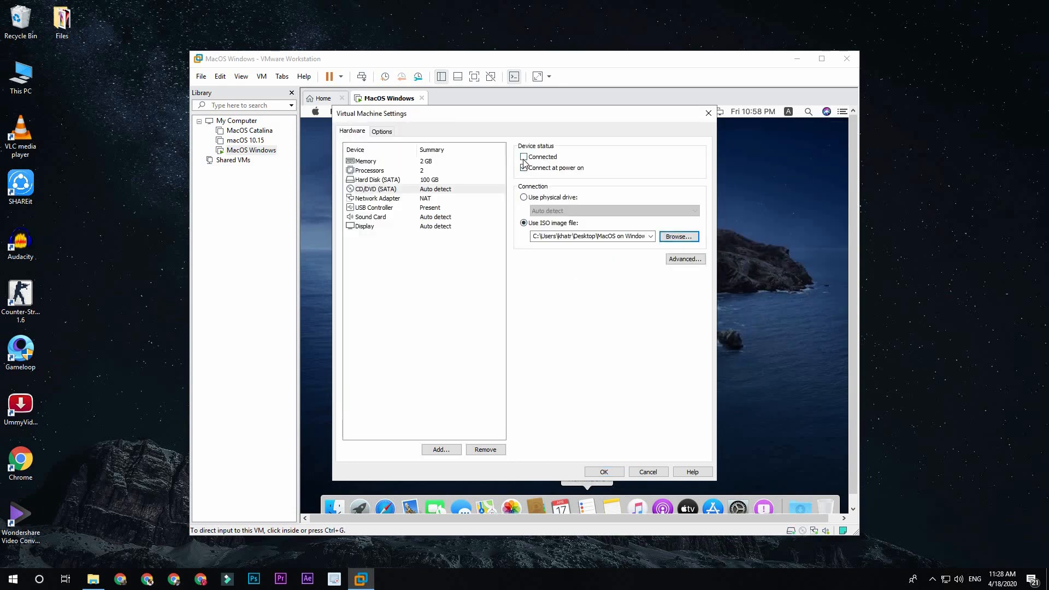
click(523, 157)
click(605, 473)
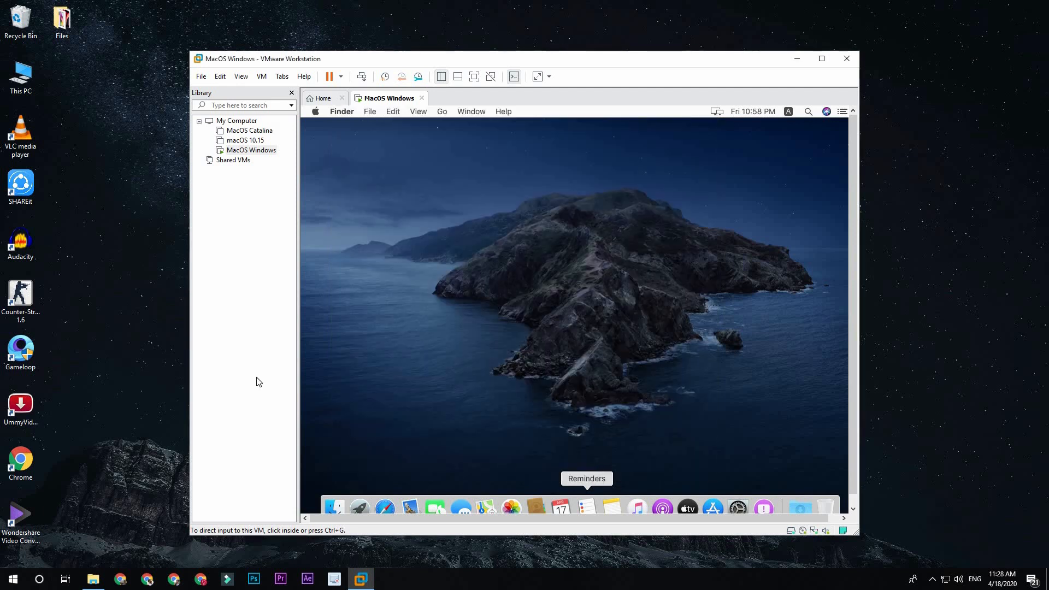
Reposition and resize the VMware window around the guest screen and launch the Install VMware Tools package.
drag(477, 61, 458, 50)
drag(839, 523, 845, 529)
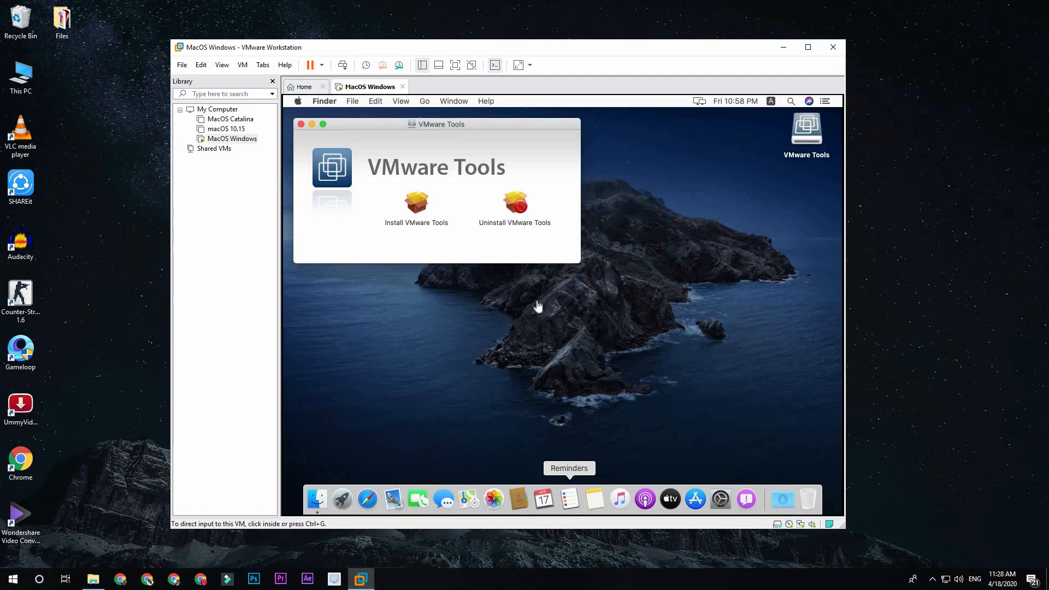
click(415, 207)
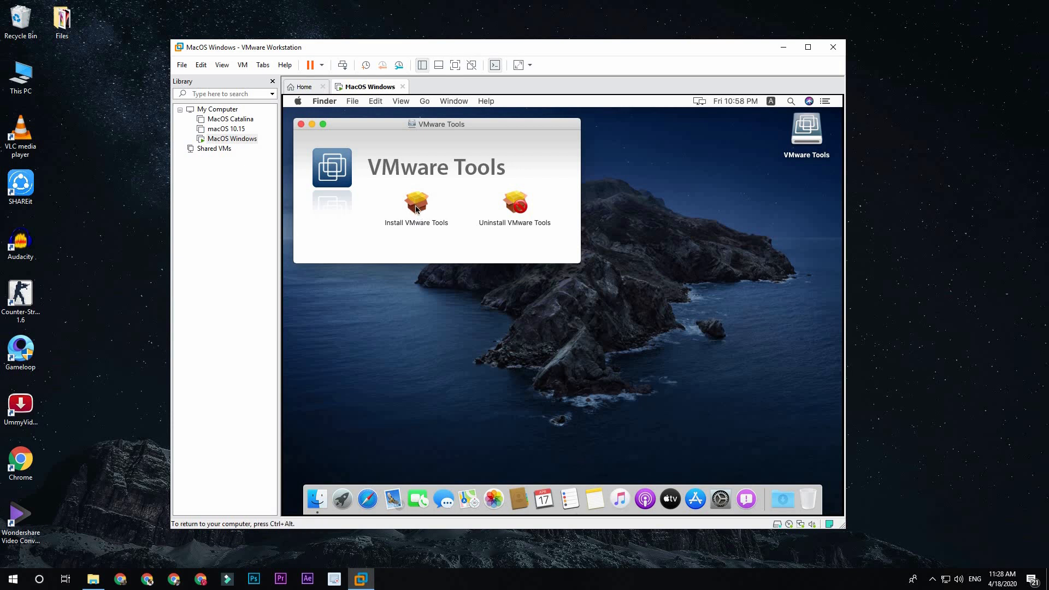
click(417, 207)
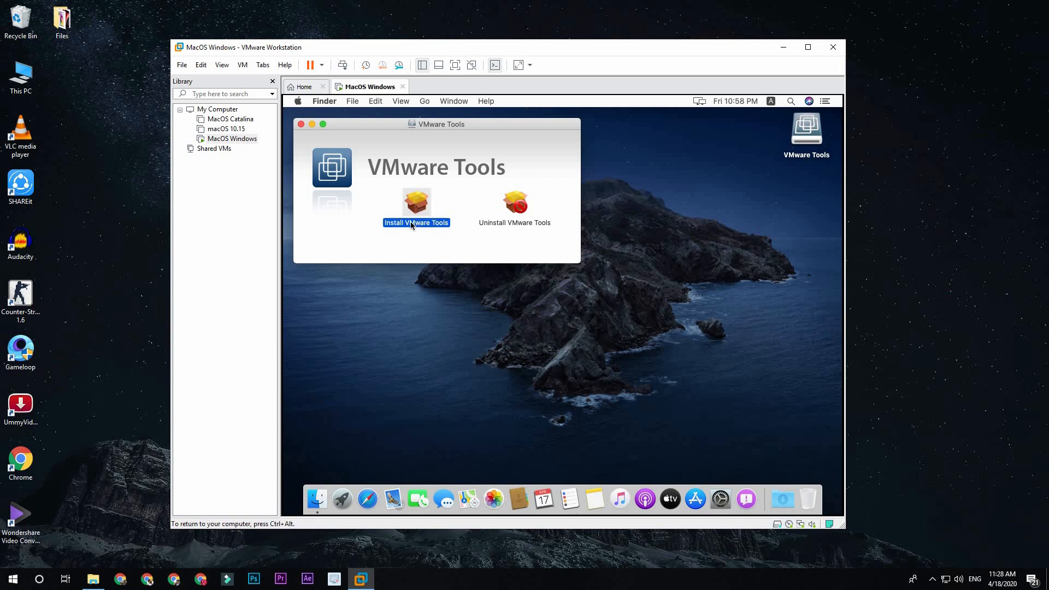
double_click(411, 221)
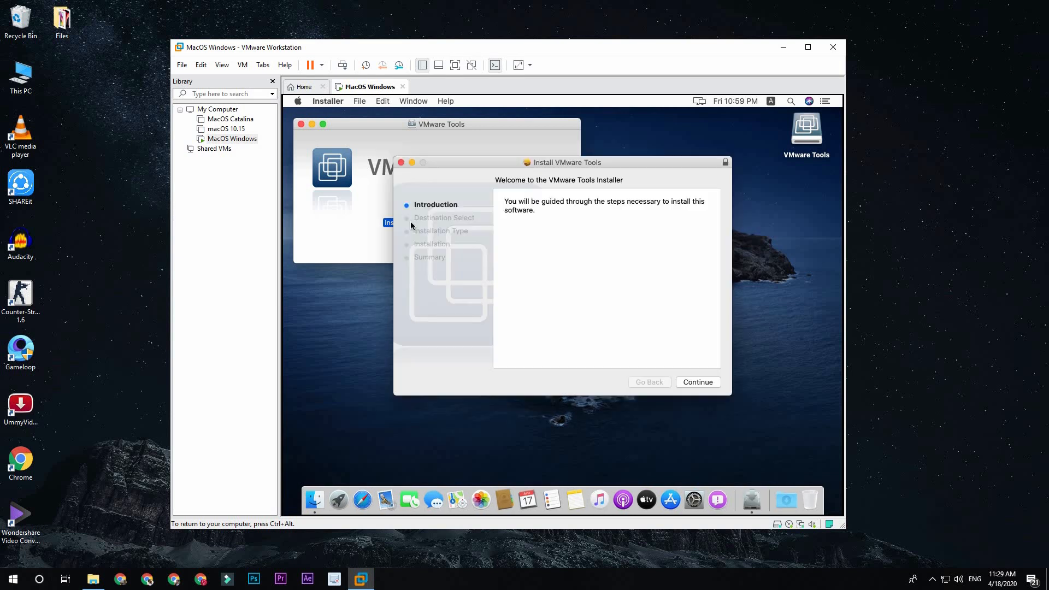
Run the standard VMware Tools installation, accept the required restart and authorise it with the account password.
click(703, 384)
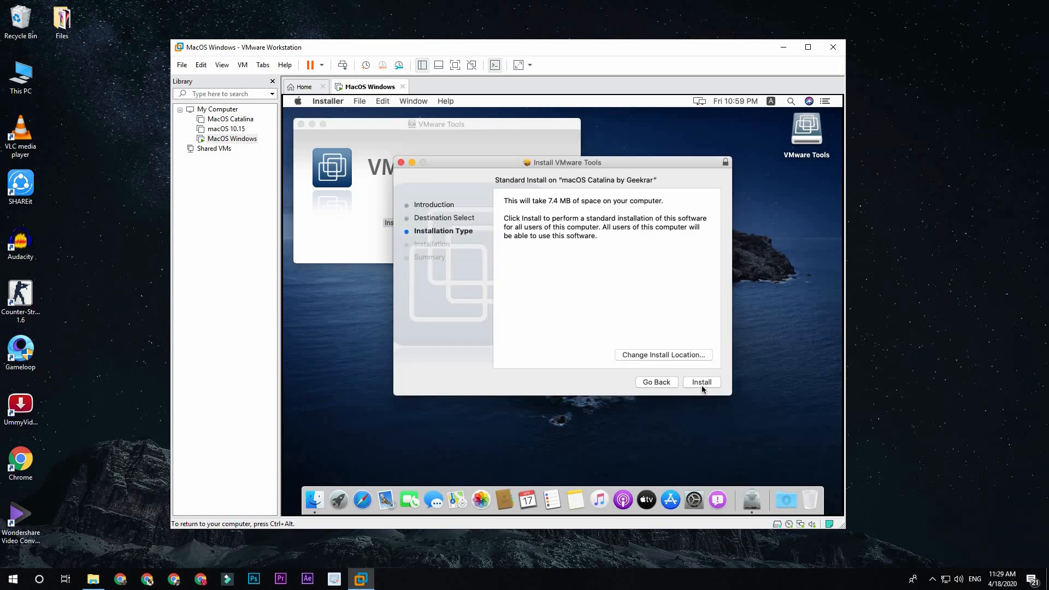
click(698, 382)
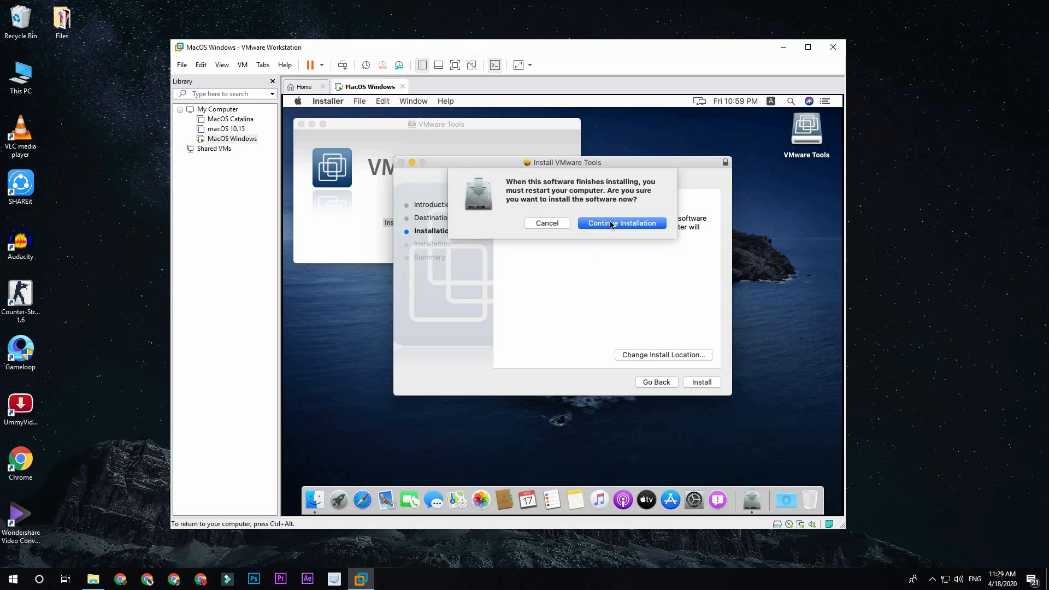
click(614, 223)
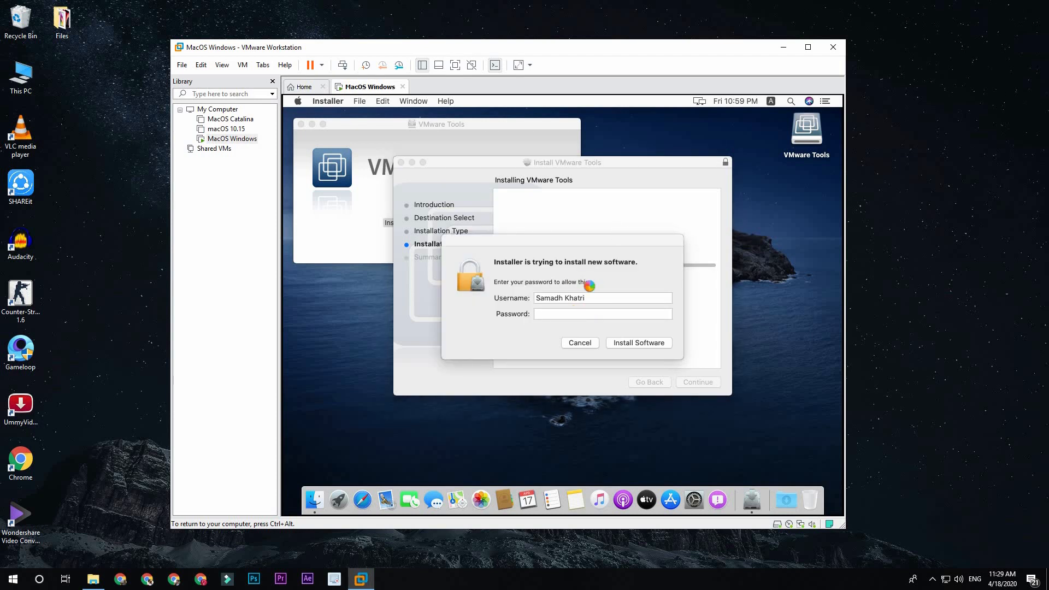
click(597, 312)
text(•••••••)
click(642, 346)
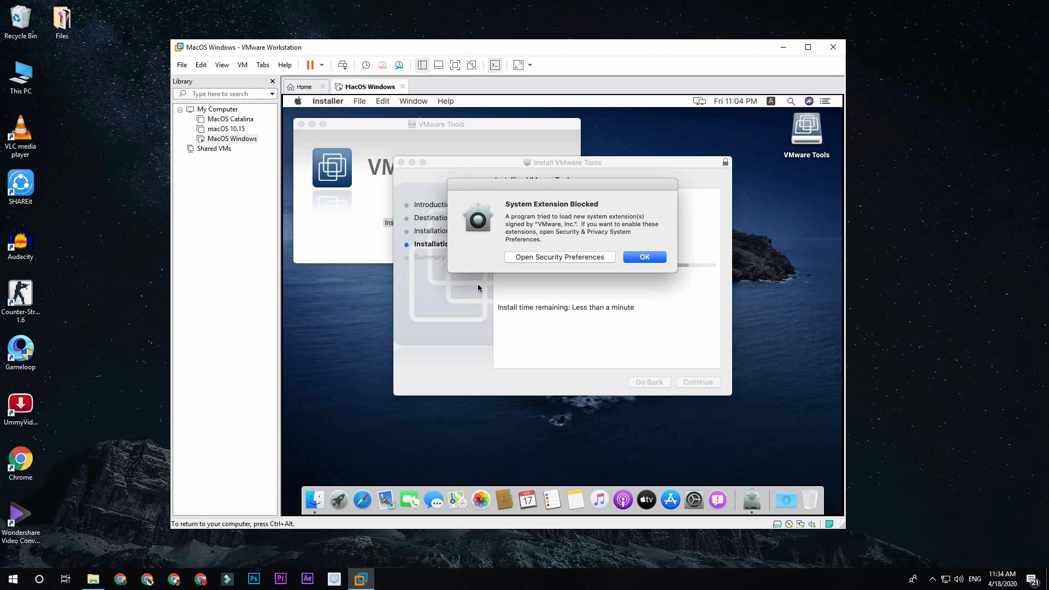
Unlock the Security & Privacy settings with the account password, allow the blocked VMware, Inc. system software and acknowledge the legacy extension notice.
click(550, 260)
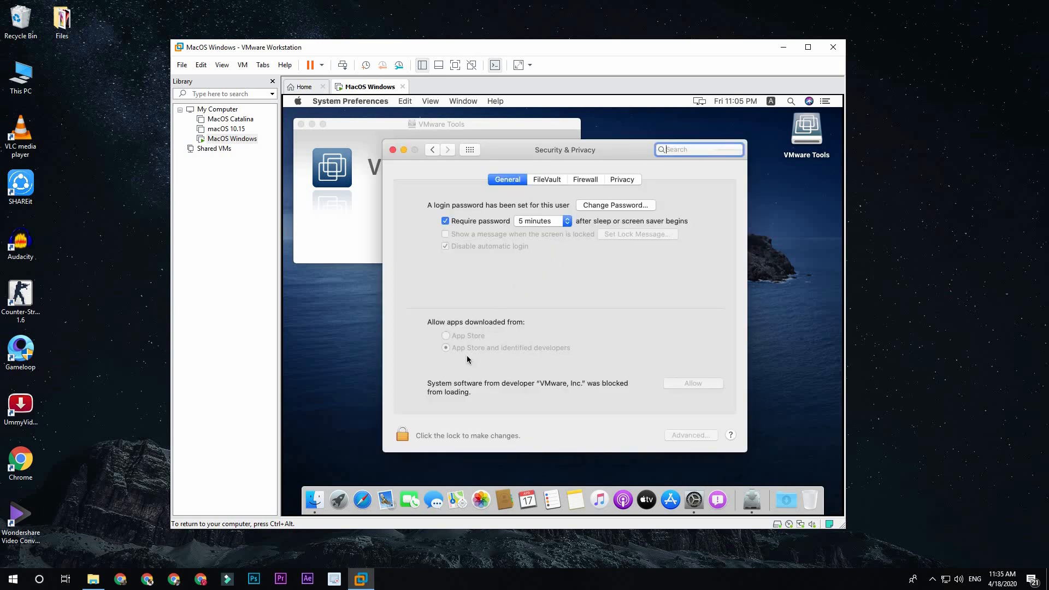
click(402, 434)
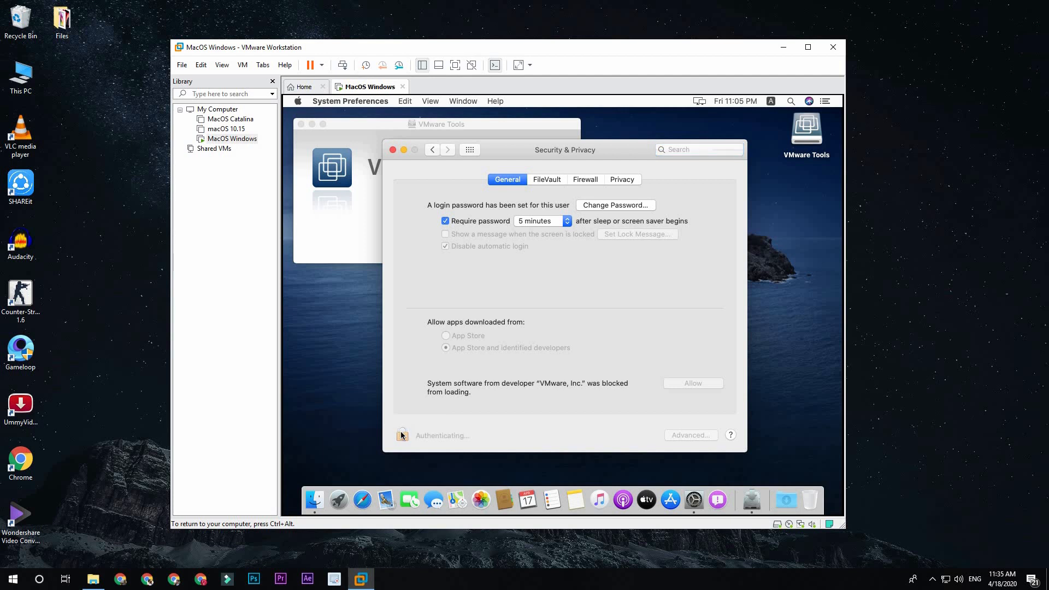
text(********)
click(647, 262)
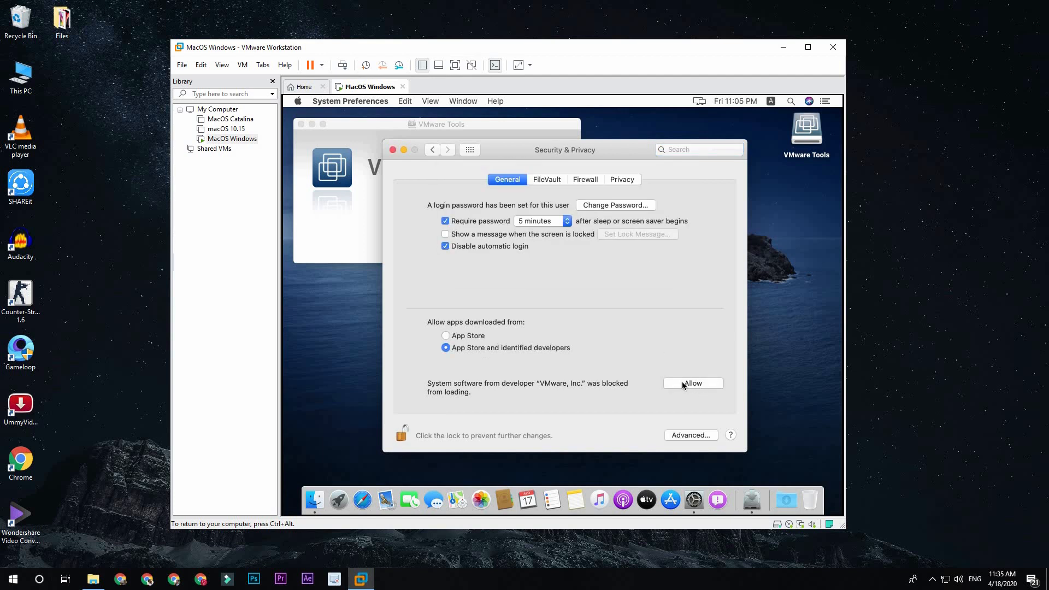
click(683, 385)
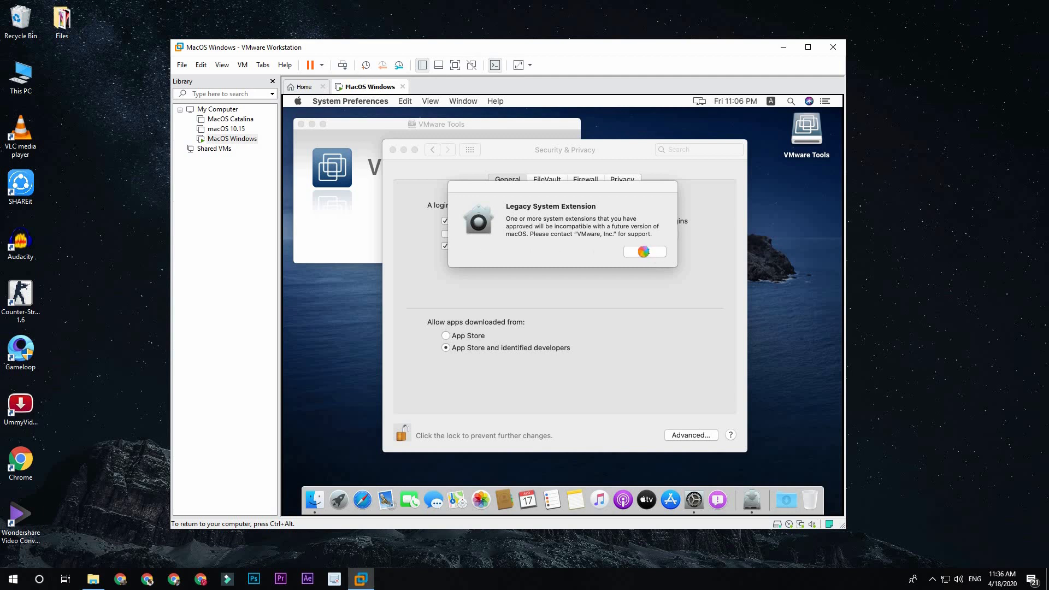
click(644, 251)
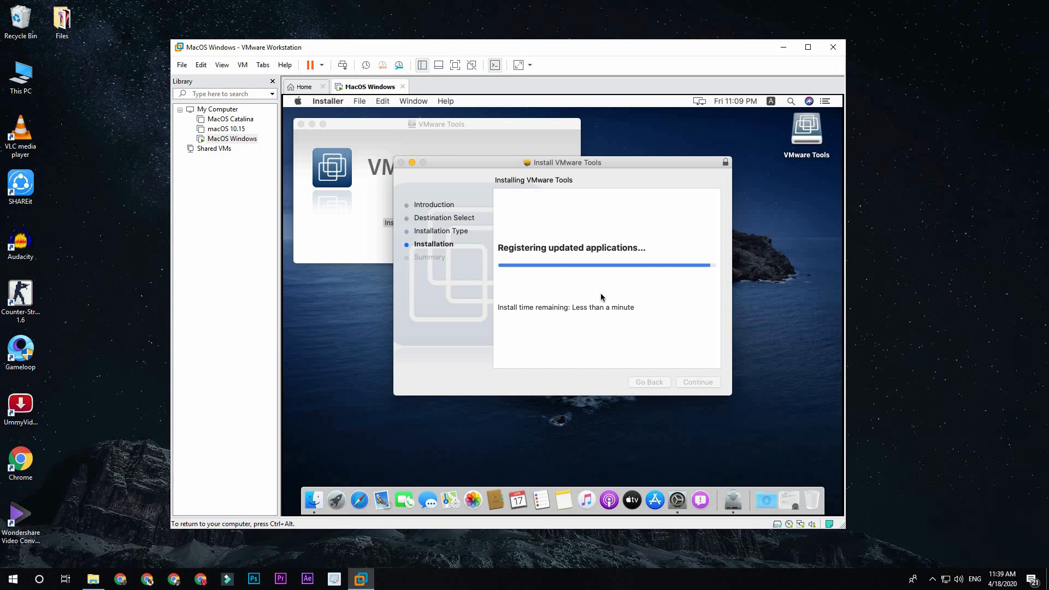
Restart the guest to finish the VMware Tools installation and switch the MacOS Windows virtual machine to full screen.
click(701, 384)
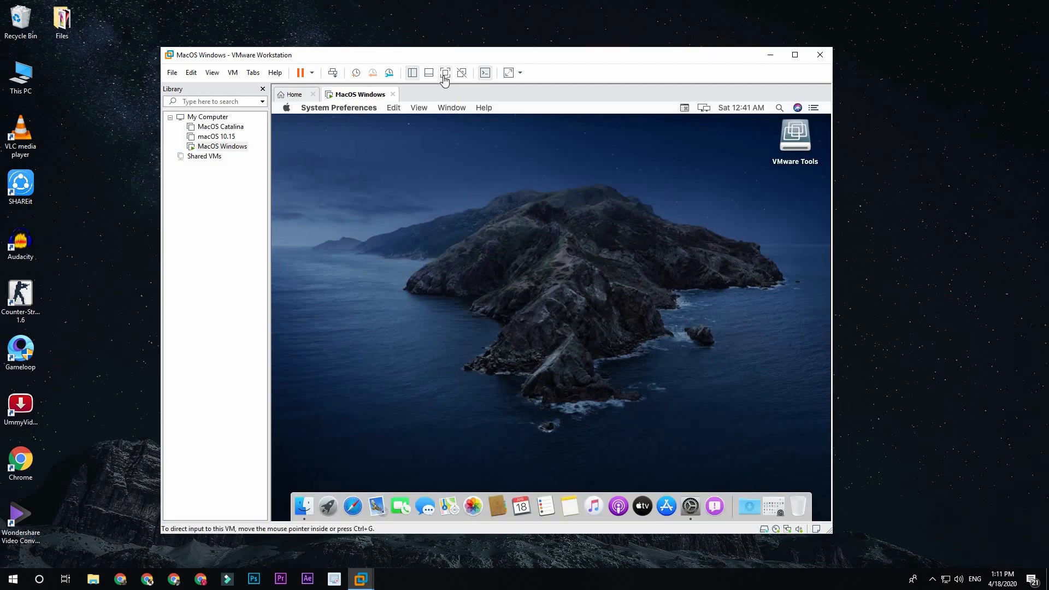
click(445, 74)
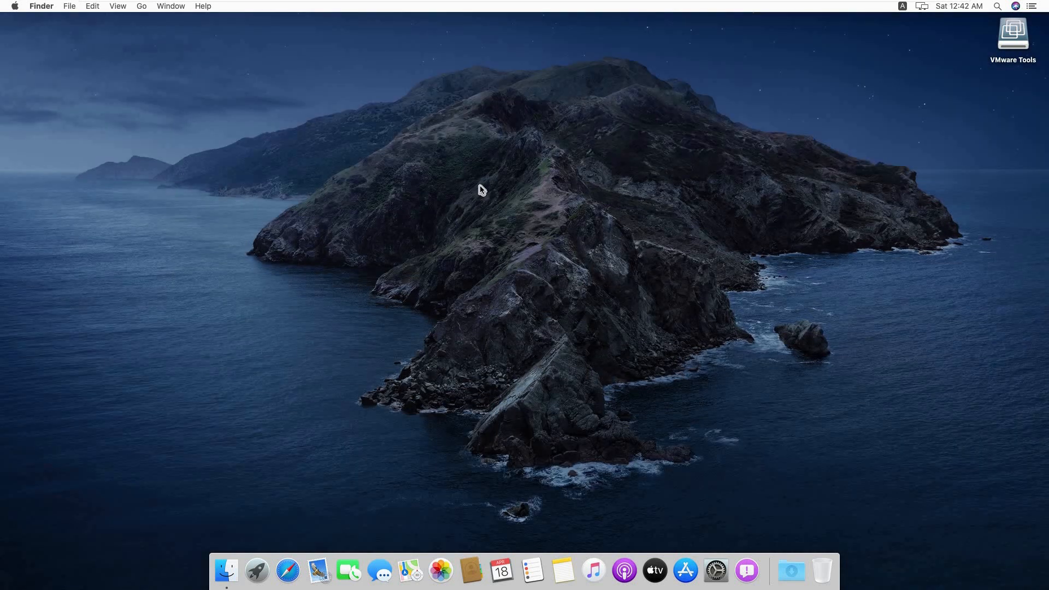
right_click(479, 188)
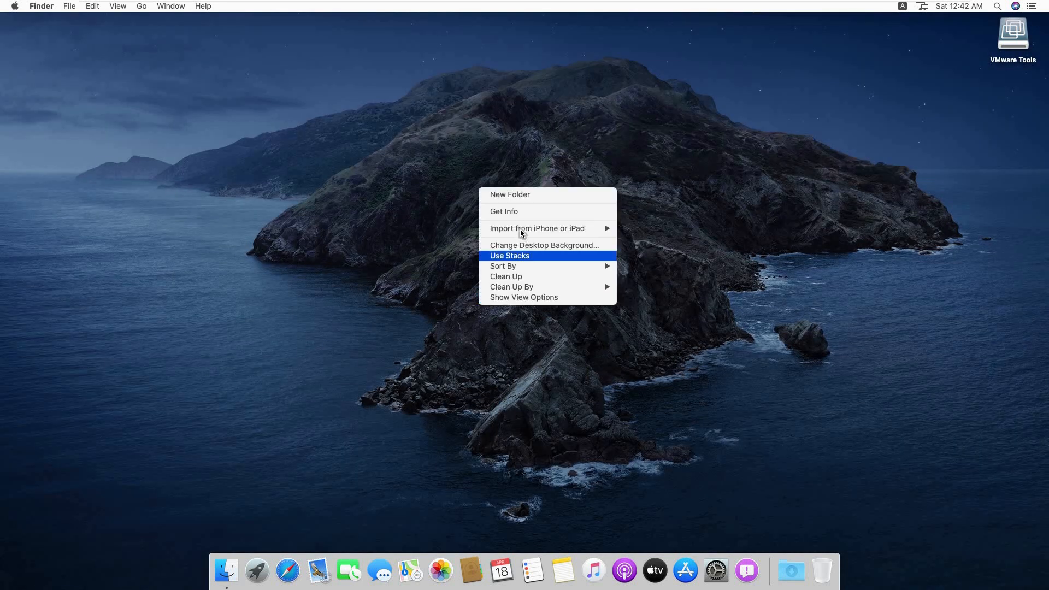
mouse_move(529, 288)
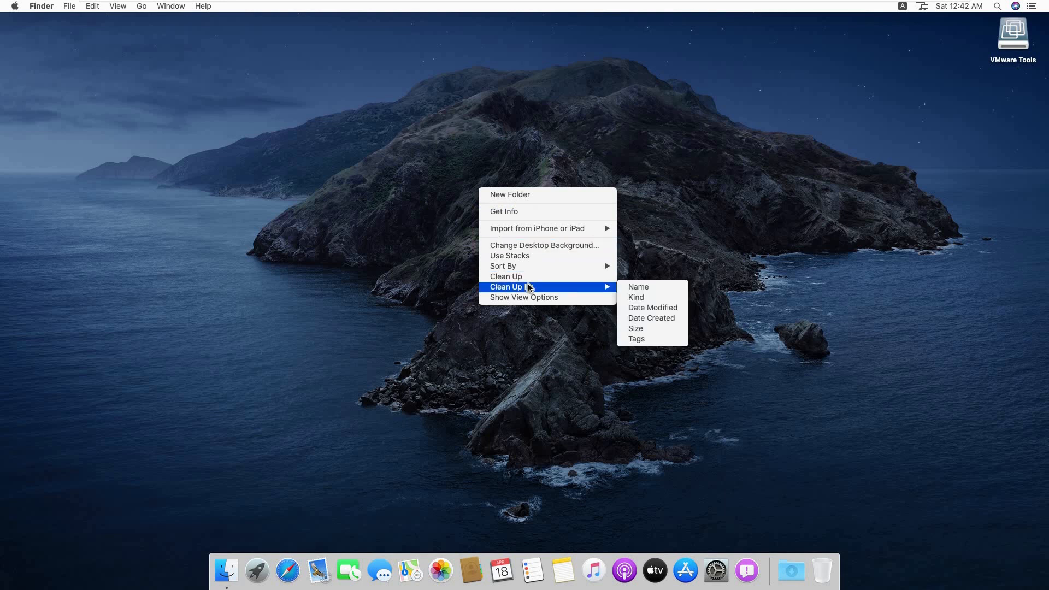
click(772, 286)
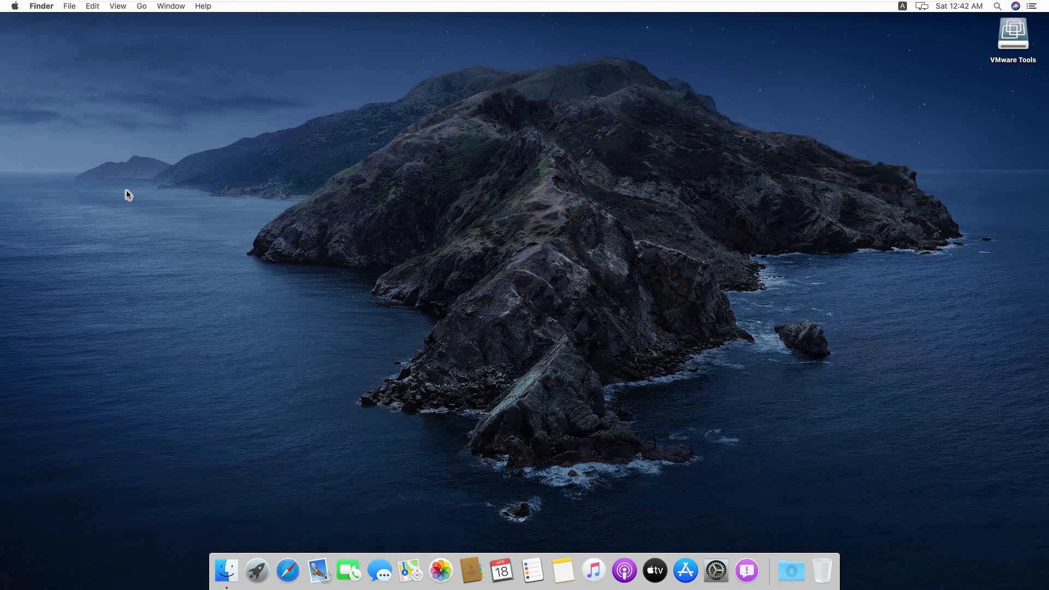
Examine the macOS version, processor, memory and graphics details in About This Mac, and close the window.
click(12, 7)
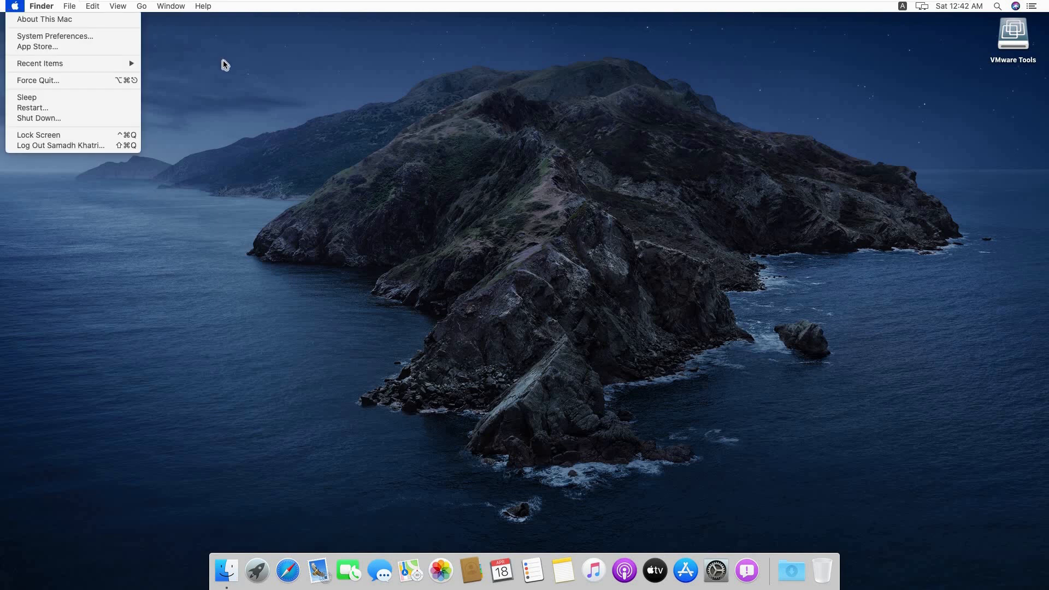
key(Right)
mouse_move(19, 7)
click(24, 22)
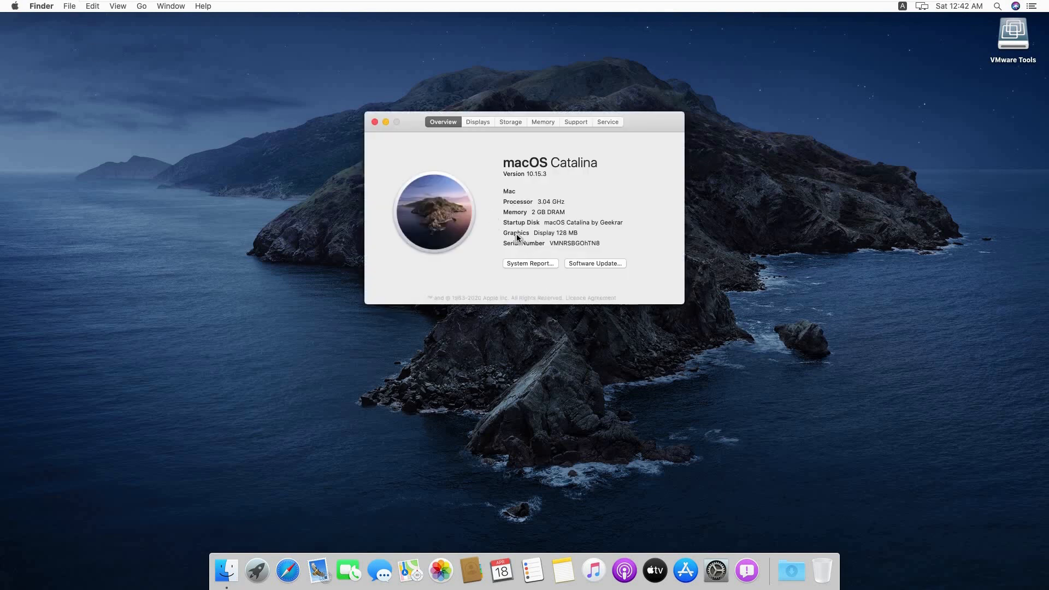
drag(578, 233, 547, 234)
click(374, 122)
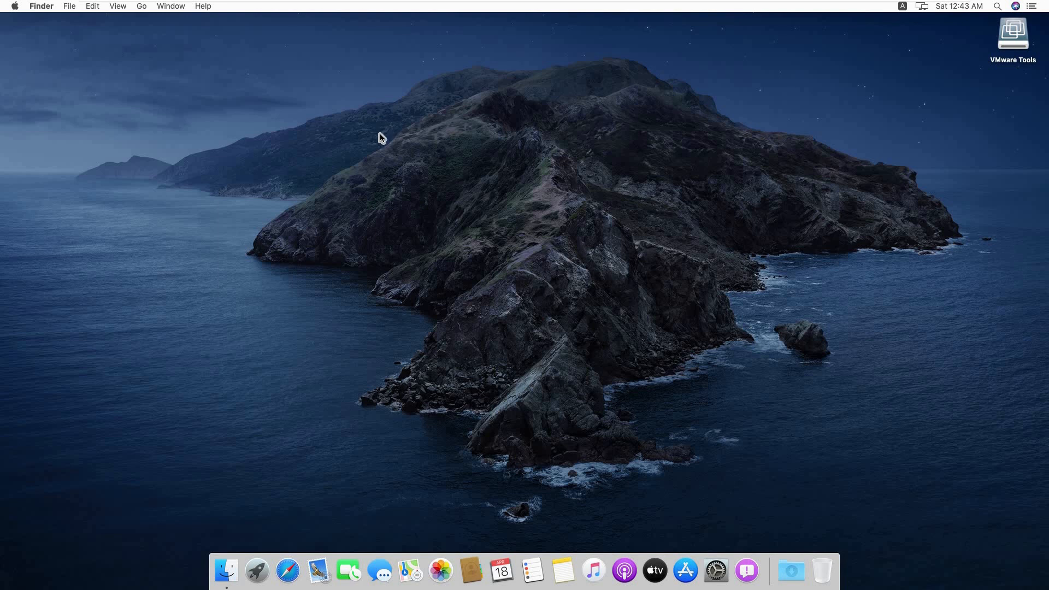
Open System Preferences in the macOS guest.
right_click(379, 133)
click(330, 136)
click(714, 580)
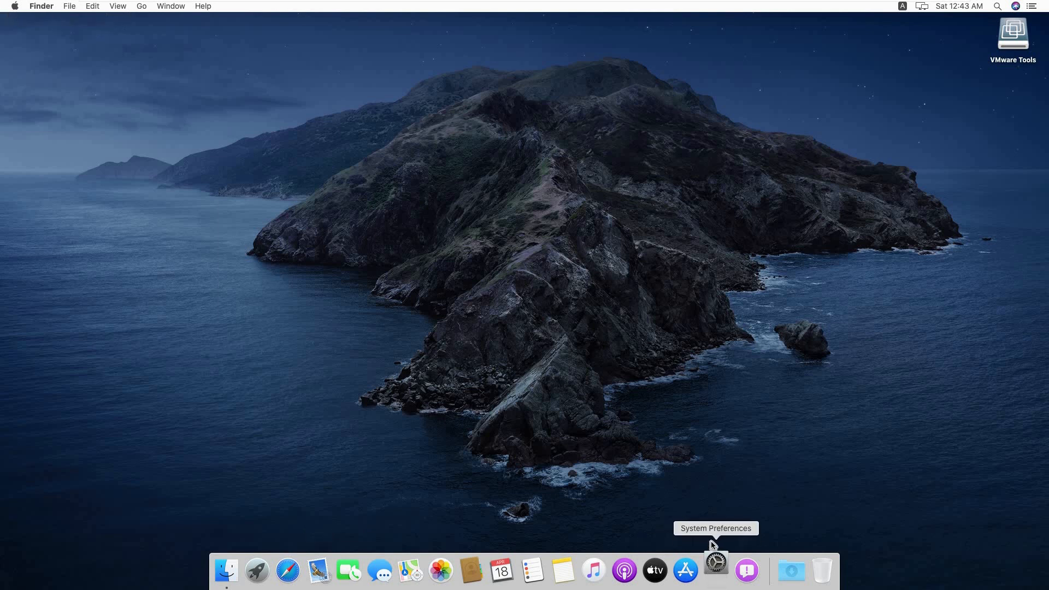